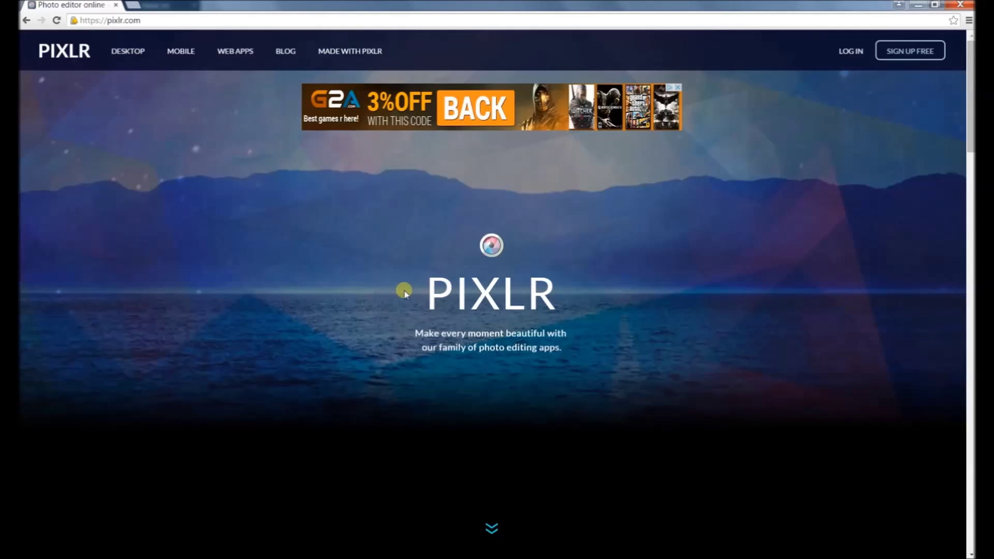
- View the Pixlr website's desktop section, launch the Pixlr desktop app, and dismiss its welcome window
click(138, 58)
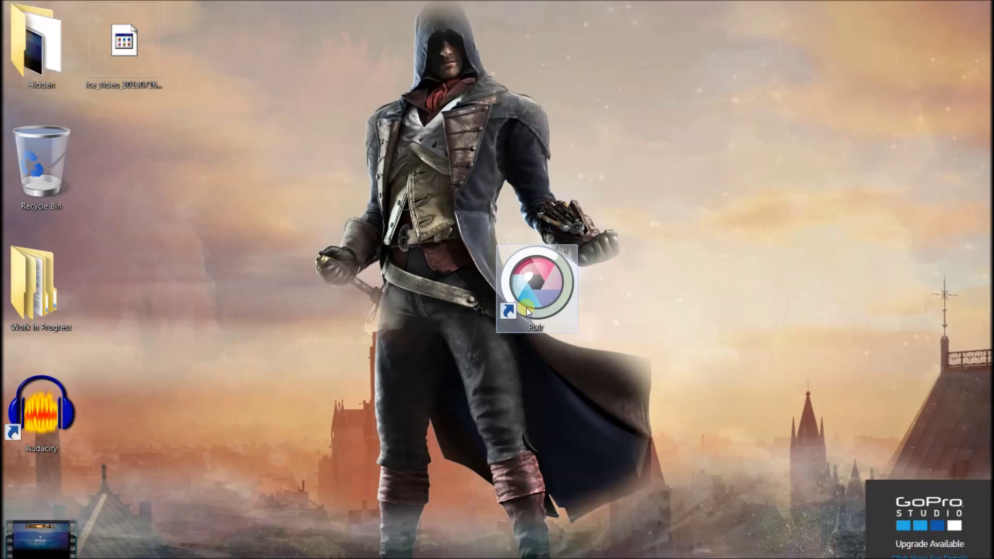
double_click(529, 311)
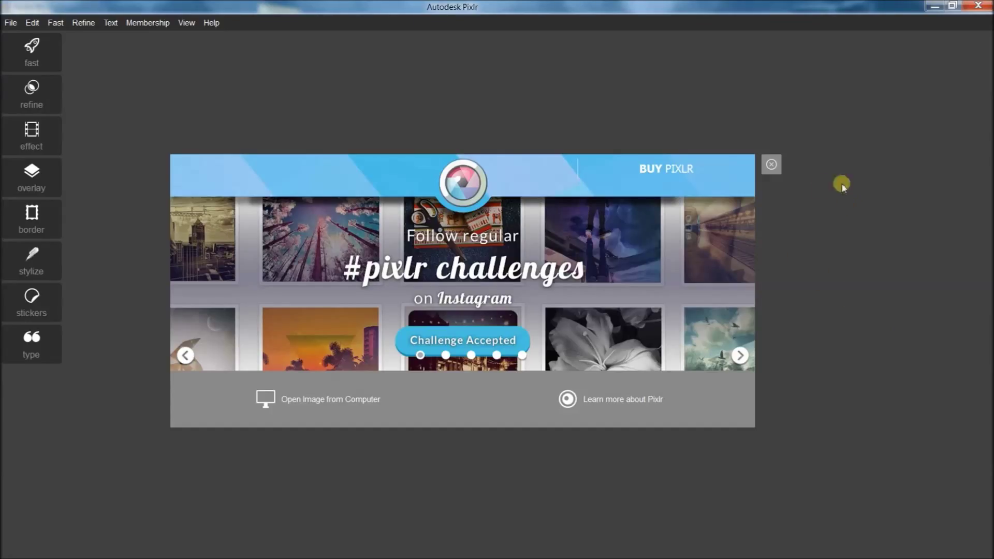
click(772, 169)
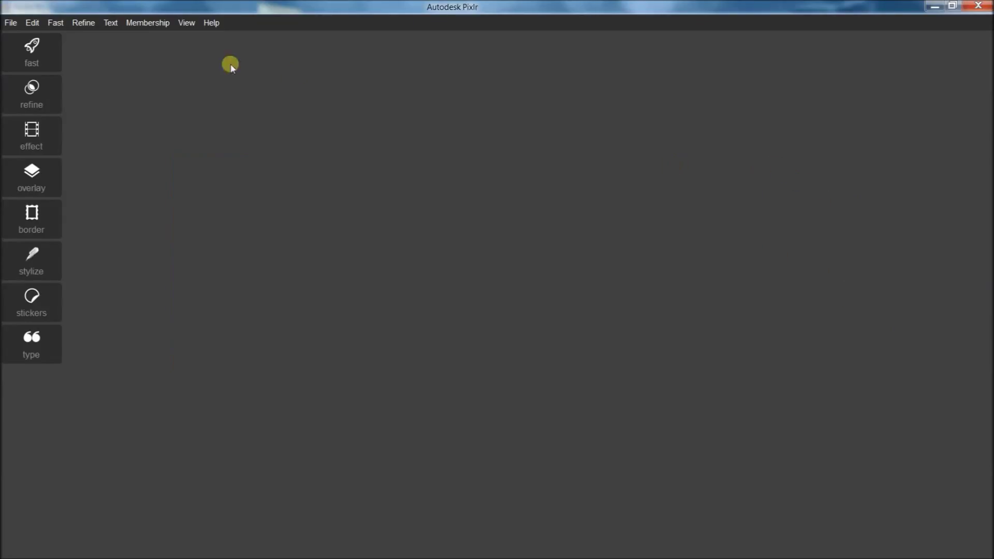
- Open the image Pixlr tutorial picture.png from the Pixlr Tutorial folder
click(10, 23)
click(16, 37)
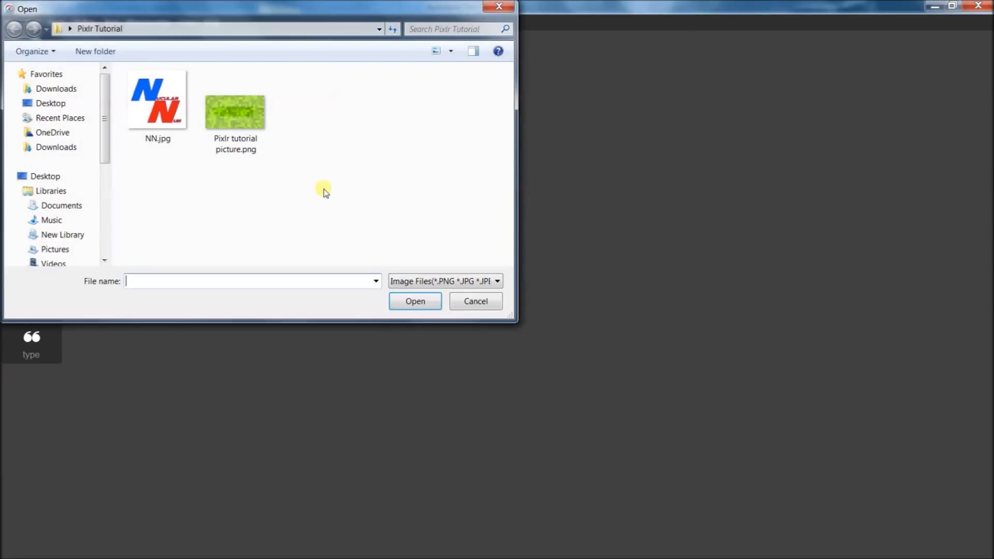
double_click(252, 110)
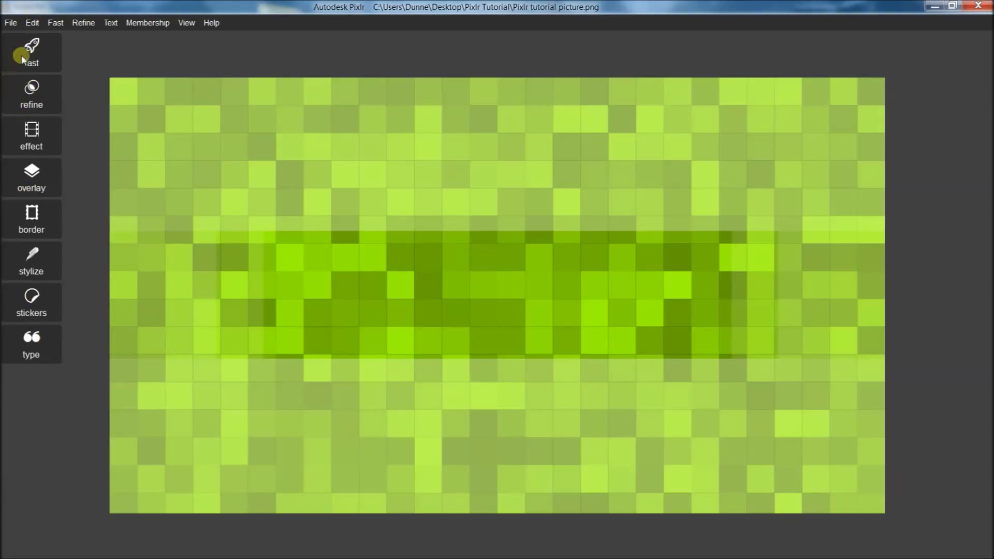
- Try a custom crop of the image with a width and height of 800 px
click(42, 50)
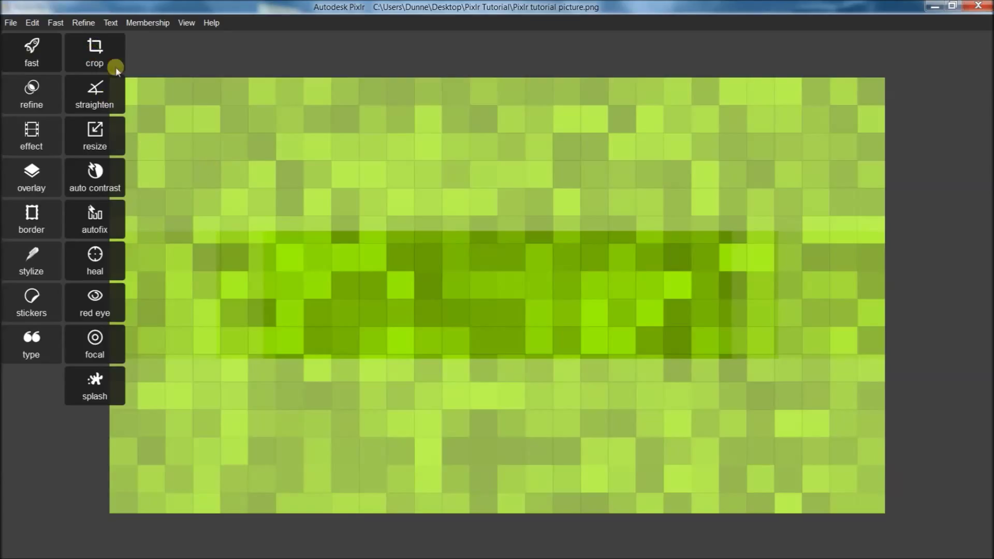
click(95, 51)
drag(240, 98, 692, 439)
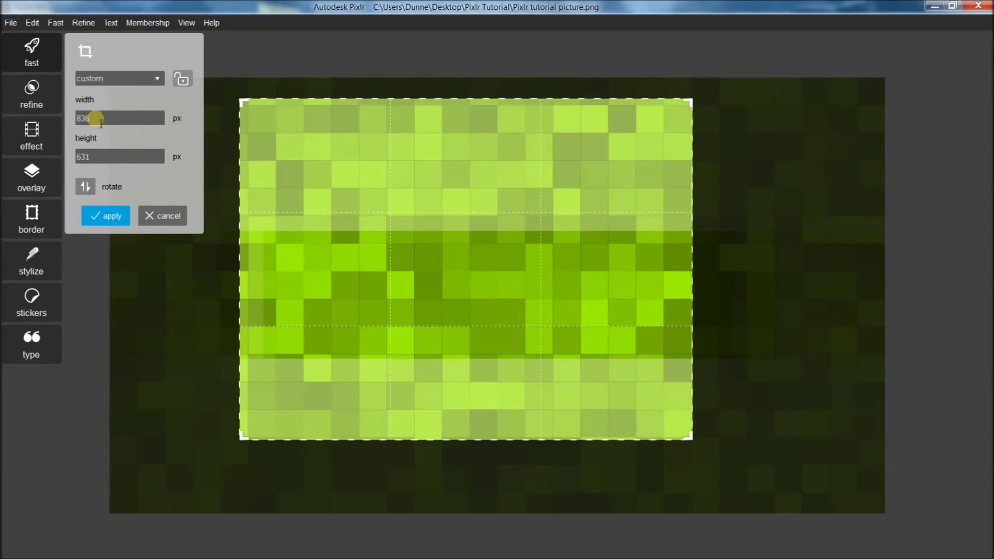
drag(101, 123, 71, 123)
text(800)
key(Tab)
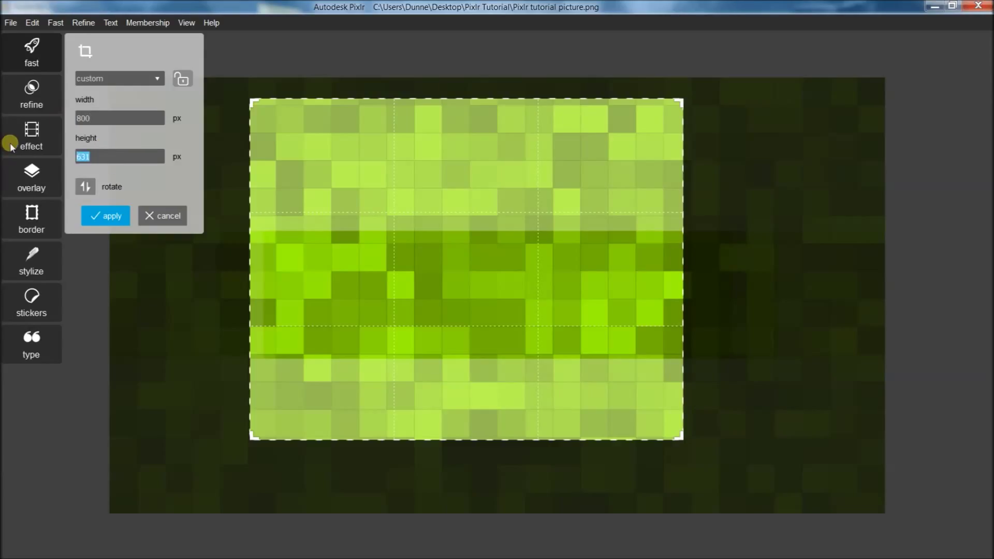
text(800)
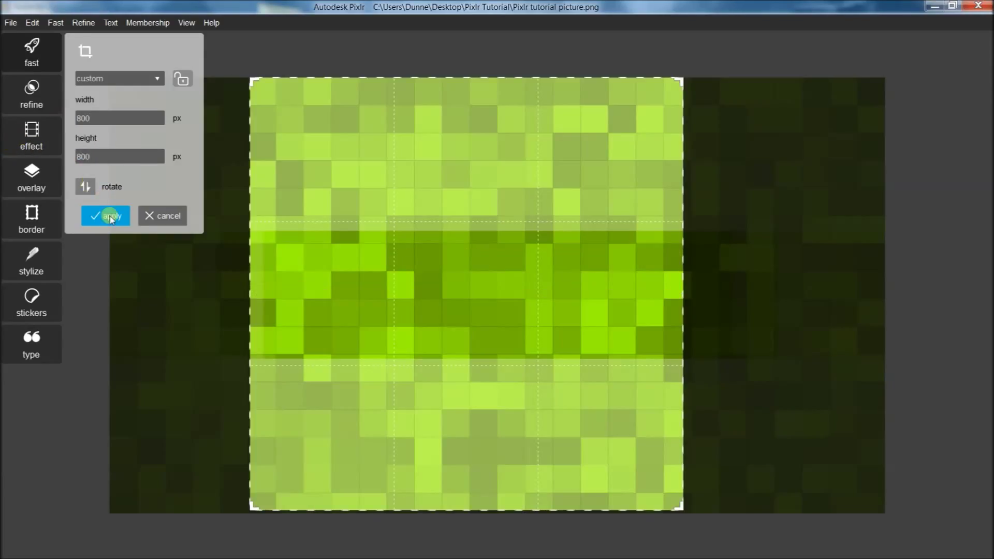
click(139, 218)
- Rotate the image freehand with the straighten tool to an angle of about -16.3 degrees and apply it
click(94, 96)
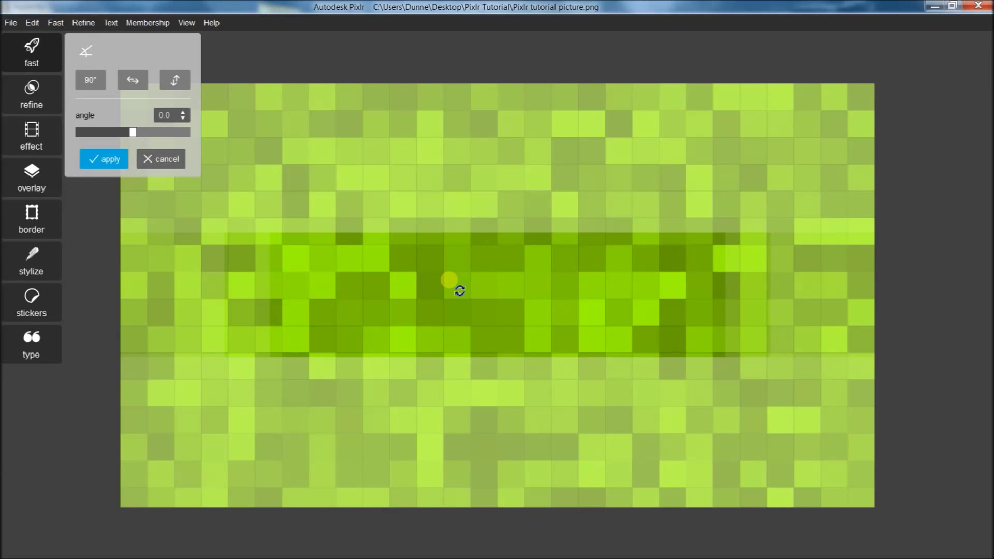
drag(573, 318, 697, 313)
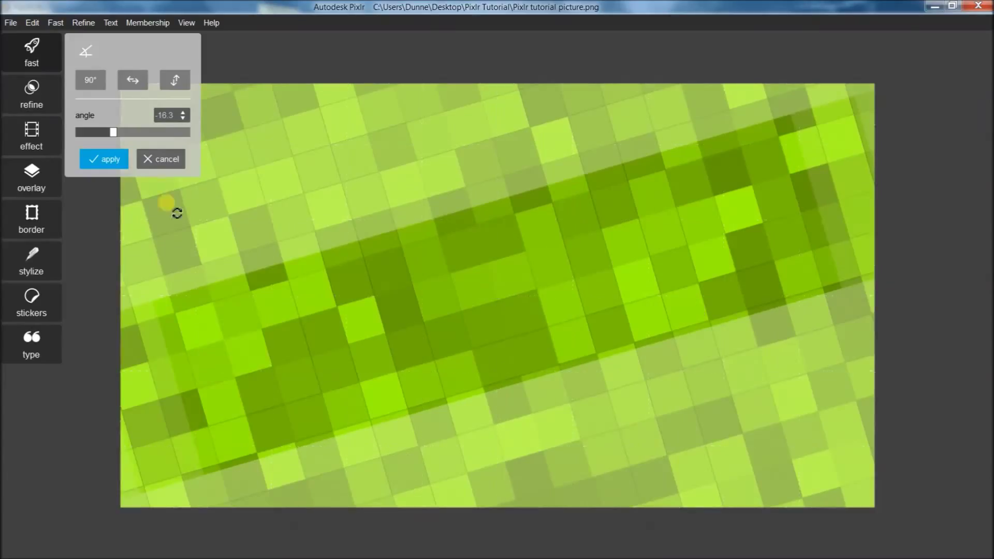
click(122, 162)
- Look at the resize options for the image's width and height without changing the size
mouse_move(33, 98)
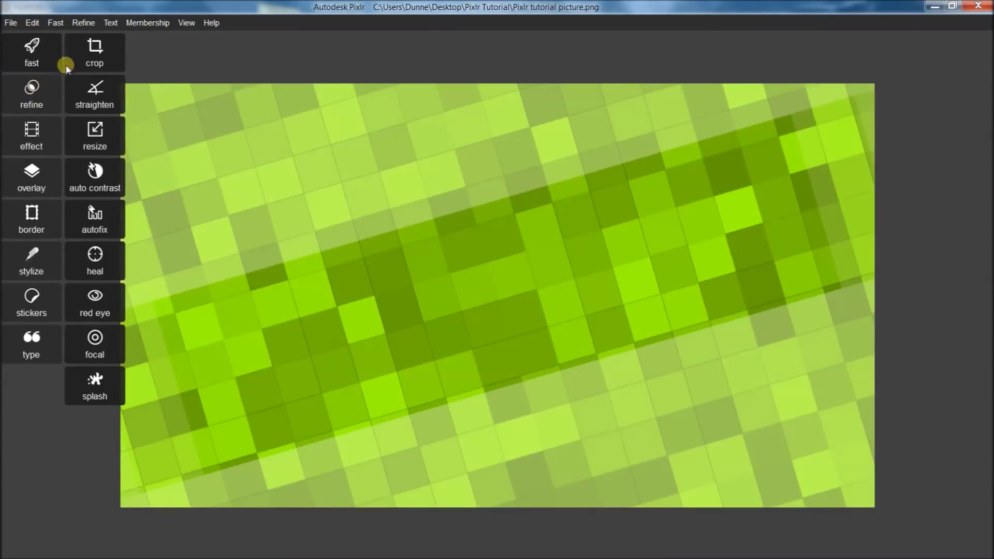
click(93, 140)
drag(139, 131, 61, 128)
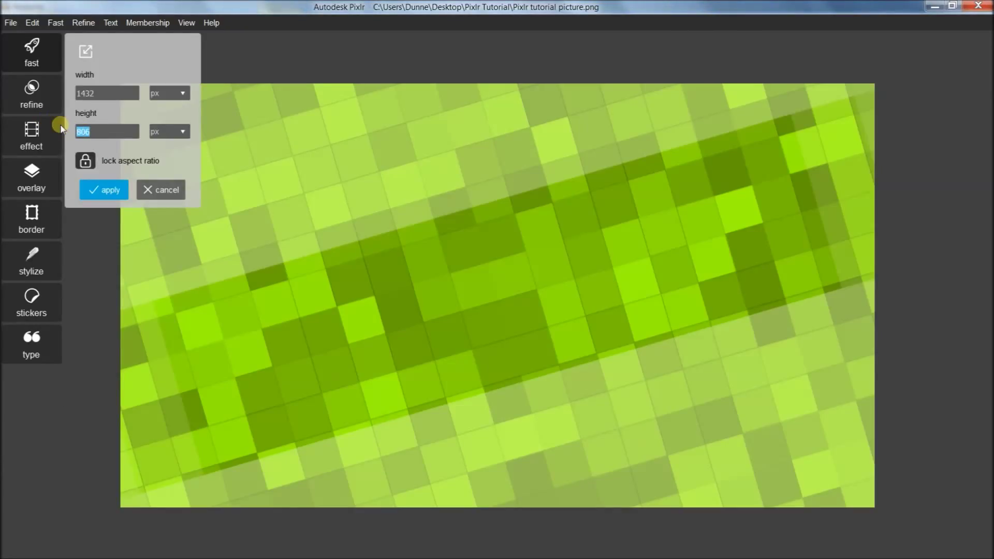
click(162, 190)
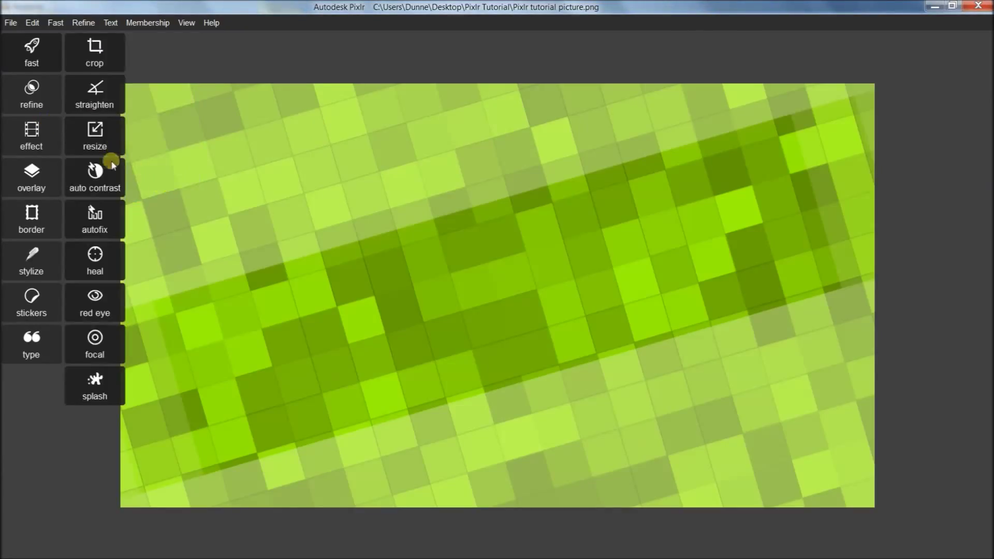
- Try the auto contrast and autofix corrections on the image without keeping either
click(94, 175)
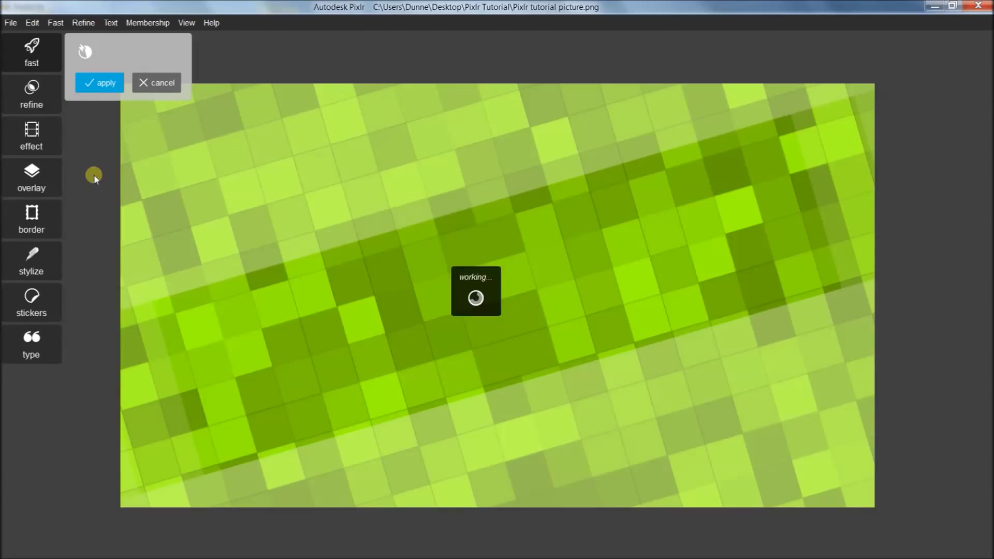
click(151, 84)
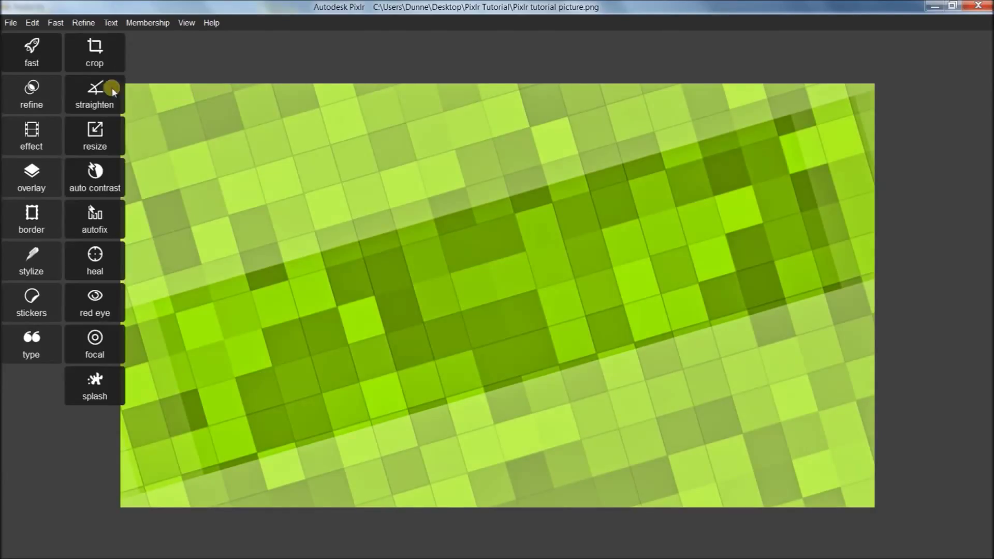
click(96, 220)
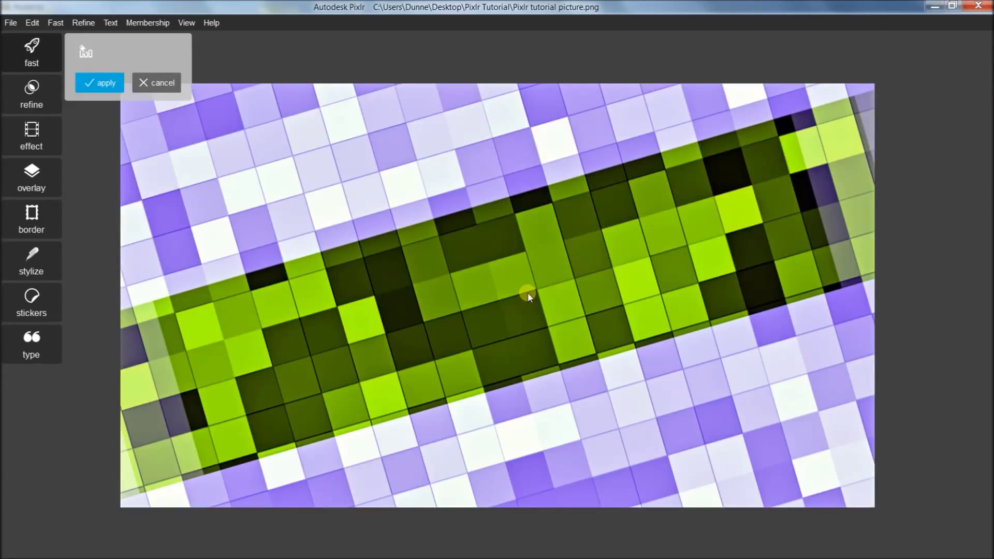
click(153, 84)
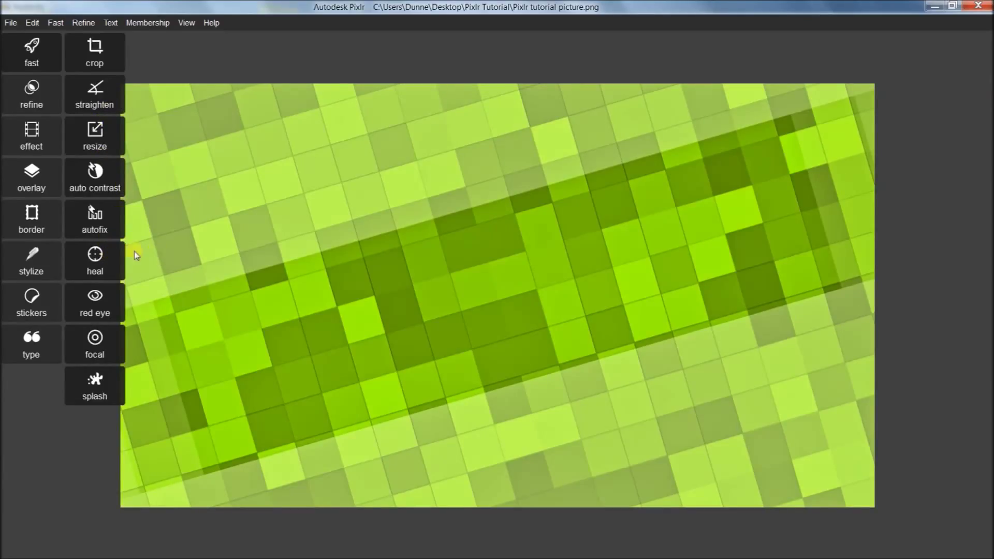
- Look at the heal tool's options, and try the focal blur in radial and linear form with adjusted focus bands
click(94, 255)
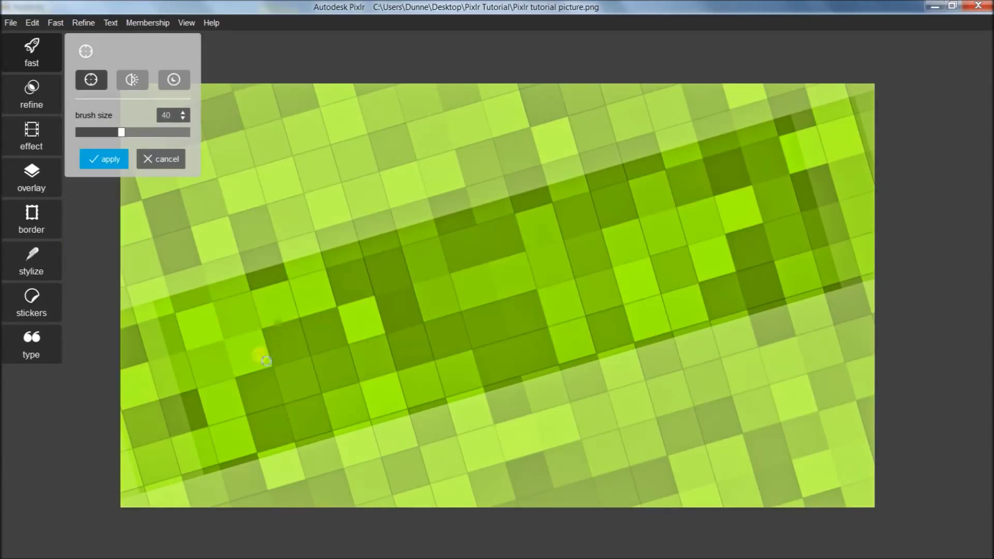
click(167, 159)
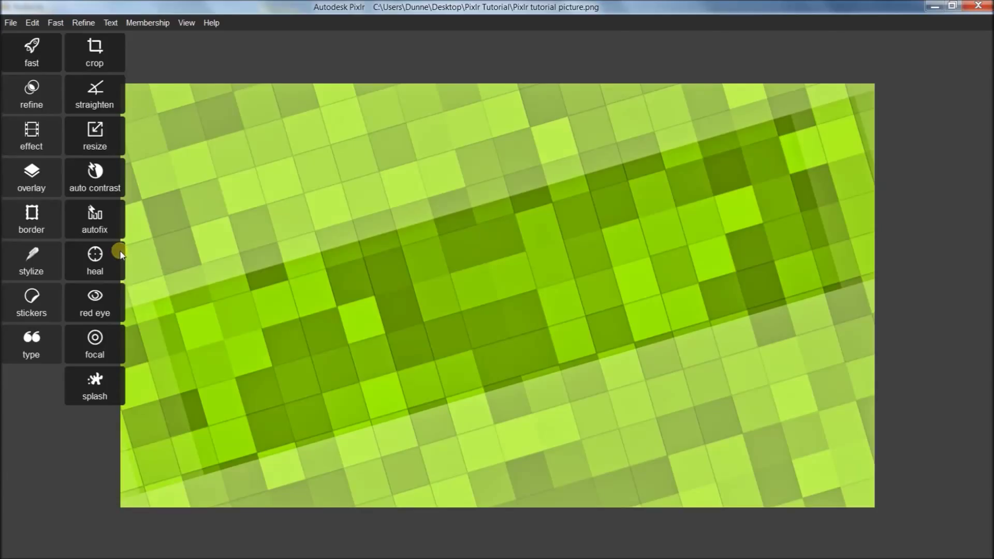
click(98, 339)
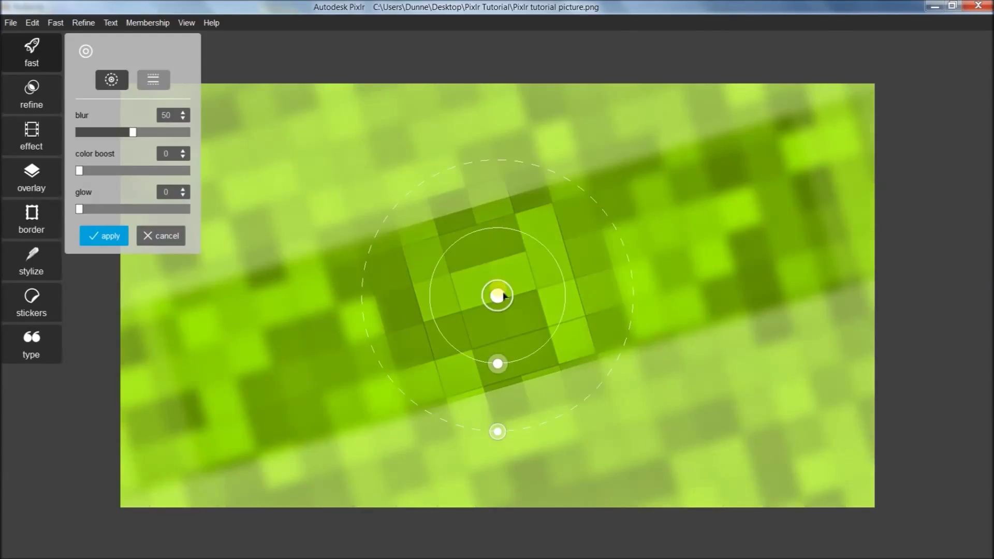
drag(505, 302, 426, 315)
click(151, 78)
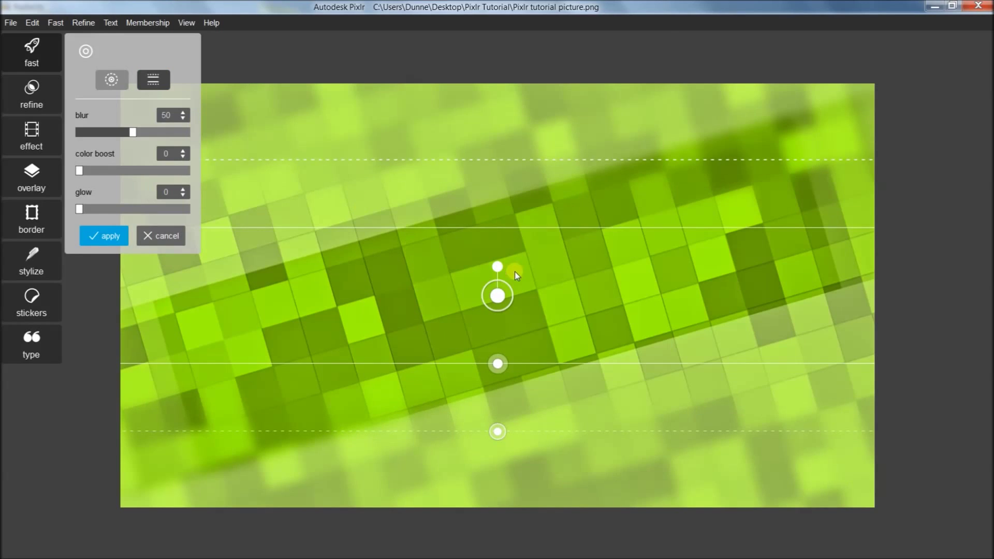
drag(879, 363, 825, 326)
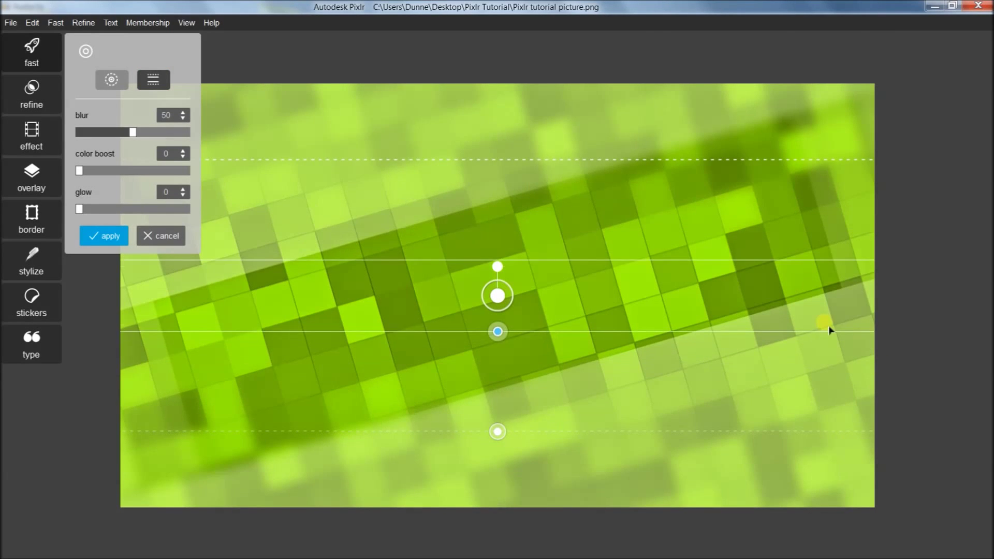
drag(496, 438, 341, 306)
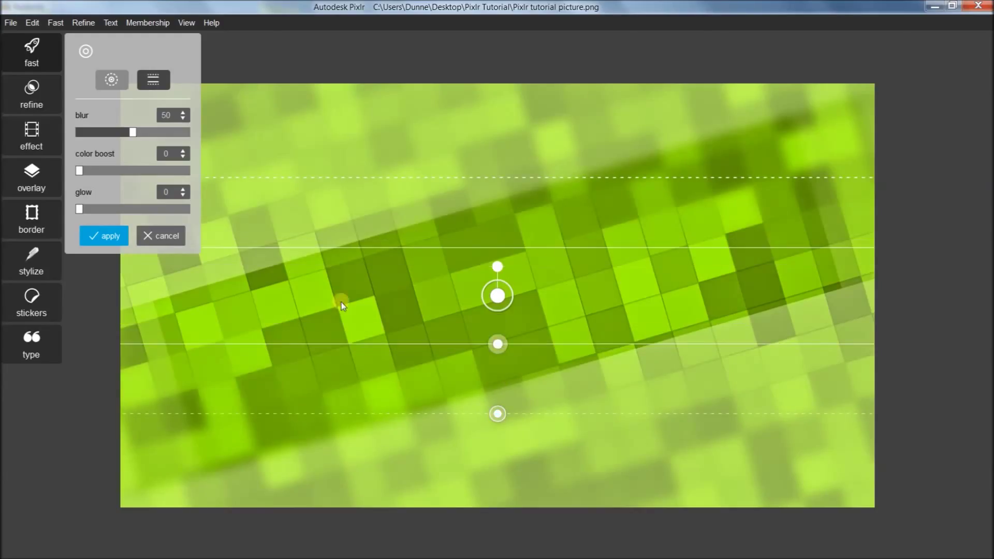
click(164, 239)
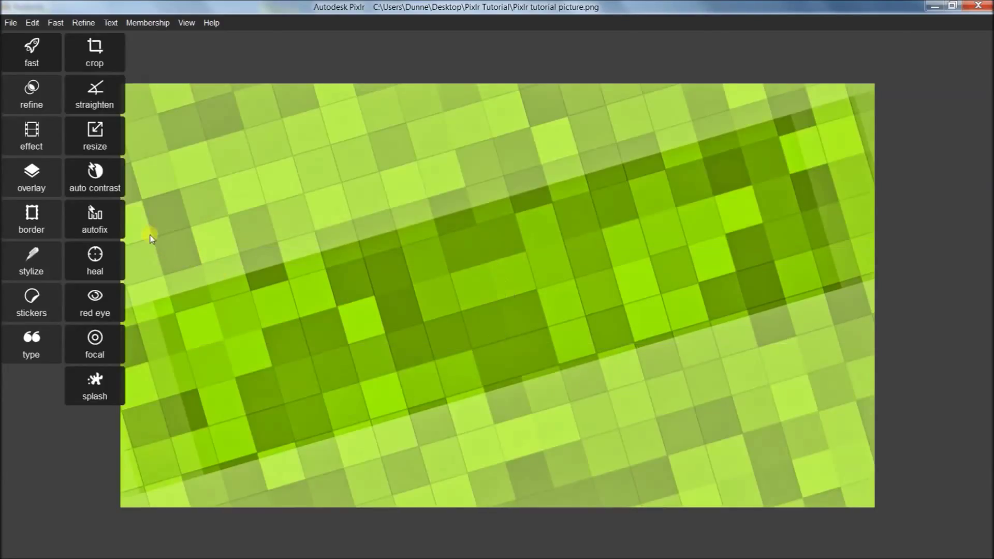
- Try a color splash that keeps color only in the dark green squares of the central band
click(125, 391)
click(328, 340)
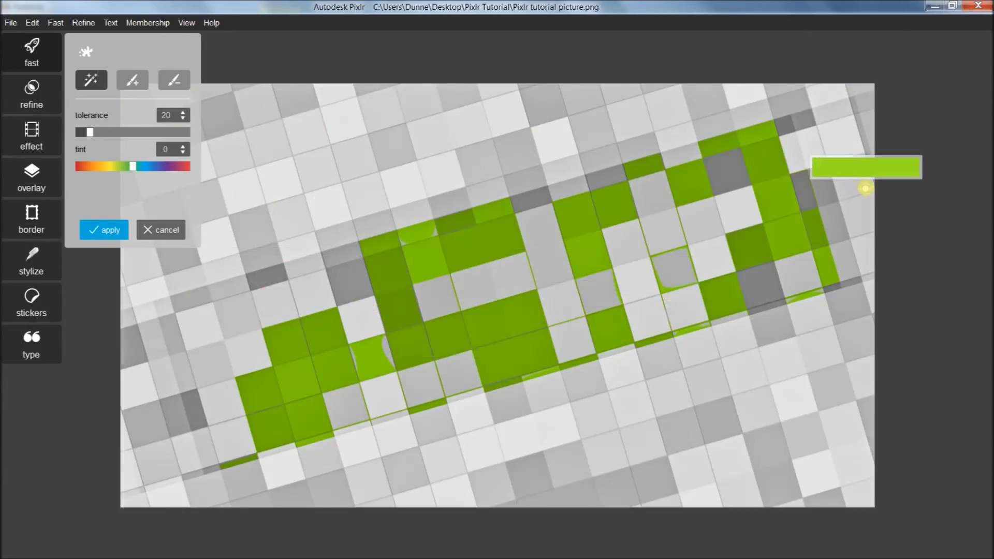
click(161, 232)
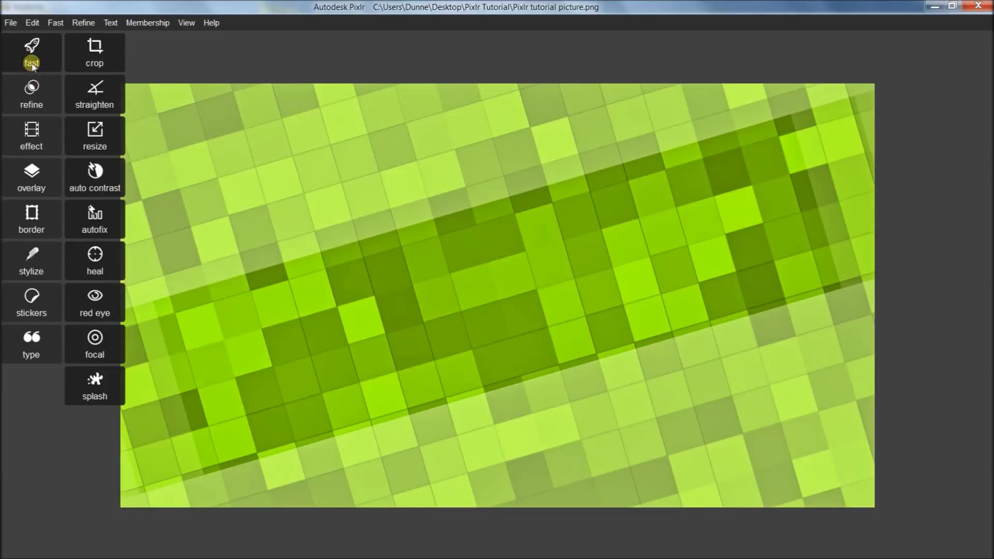
- Recolor the image with a hue of 104 and a saturation of 17, and apply the color change
click(47, 93)
click(91, 47)
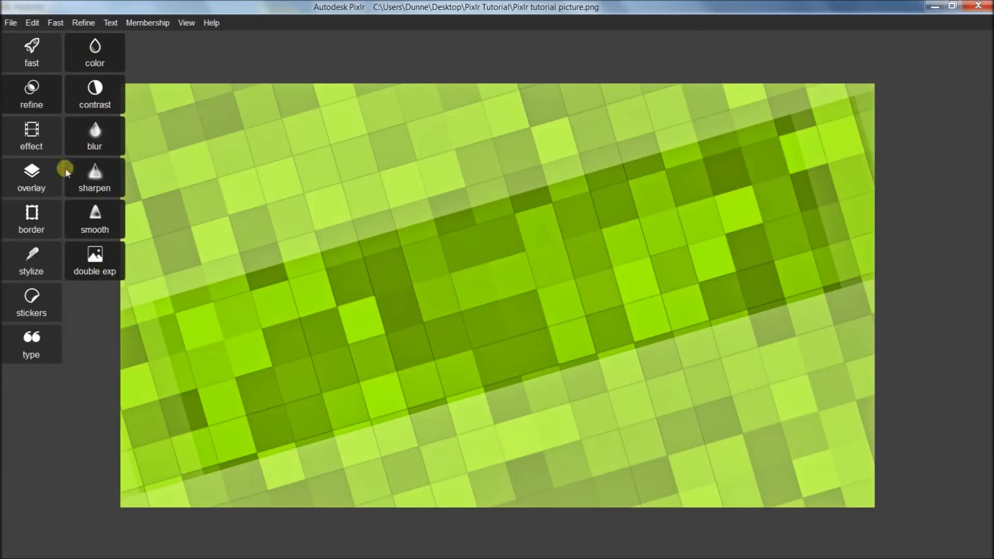
click(91, 49)
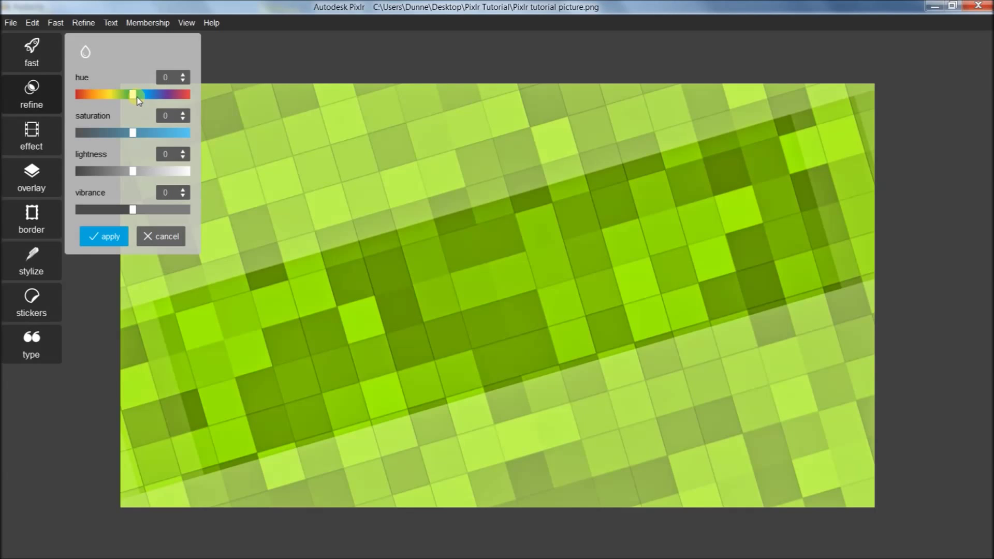
drag(136, 95, 142, 97)
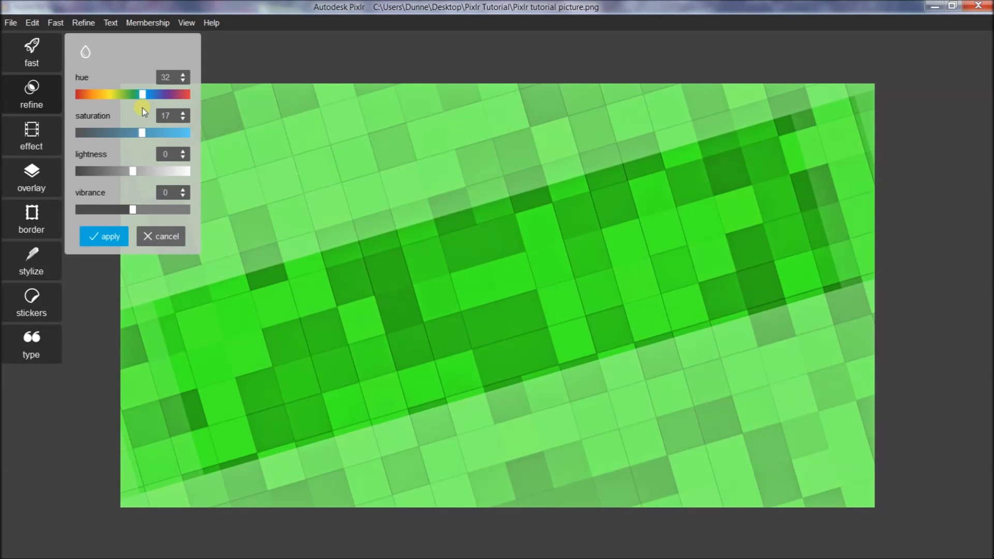
drag(145, 95, 163, 94)
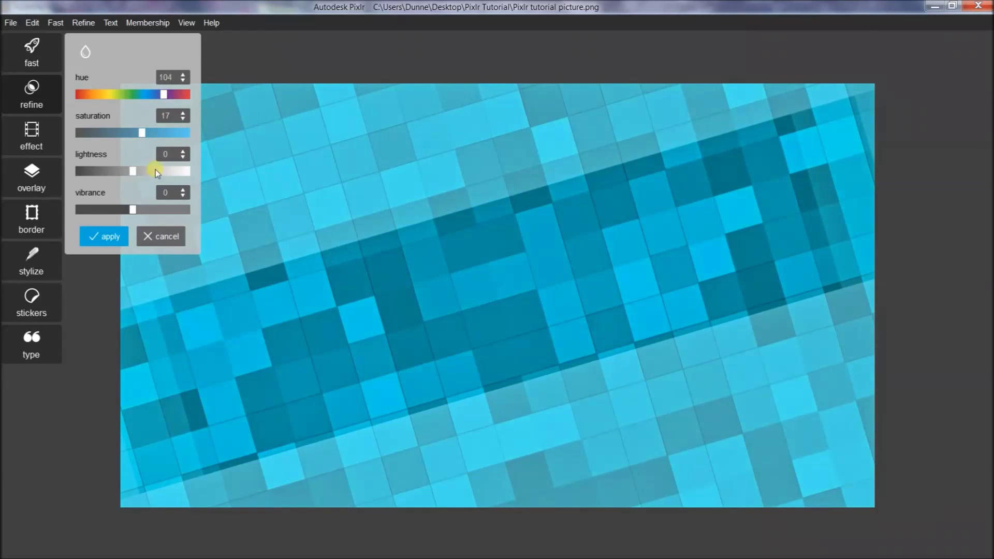
click(110, 238)
- Try raising the image's brightness with the contrast tool
click(94, 89)
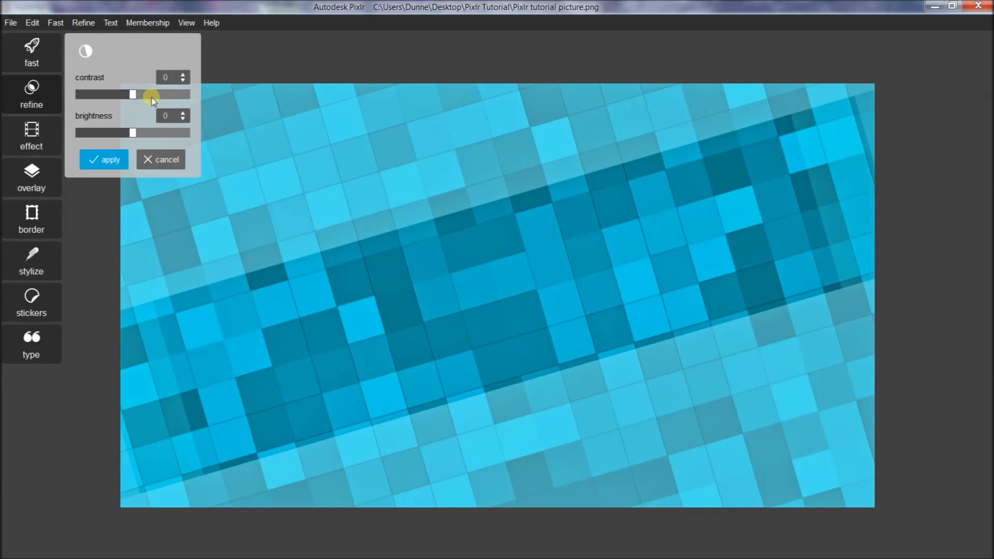
drag(131, 134, 164, 135)
click(164, 155)
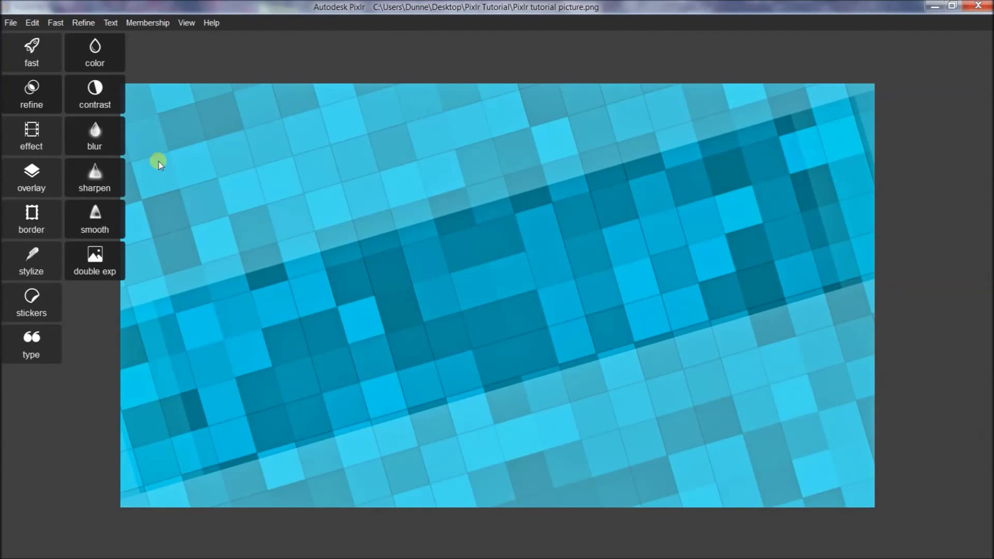
- Try blurring the whole image with an amount of 70
click(123, 140)
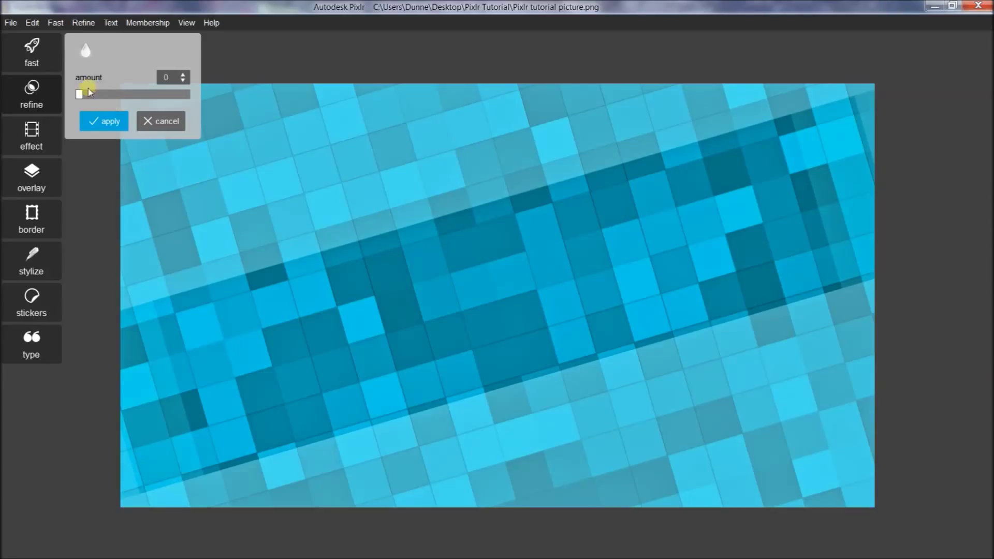
drag(80, 94, 155, 98)
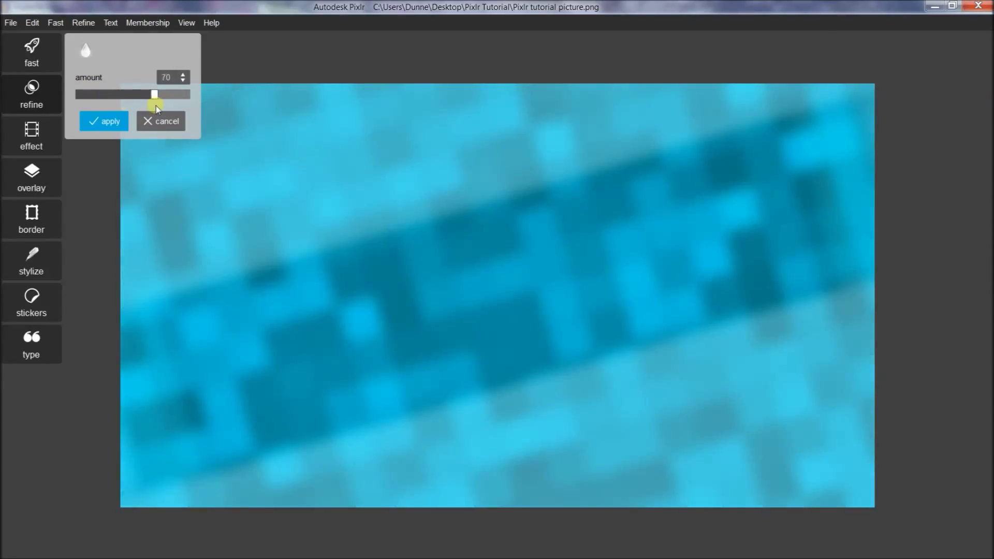
click(147, 122)
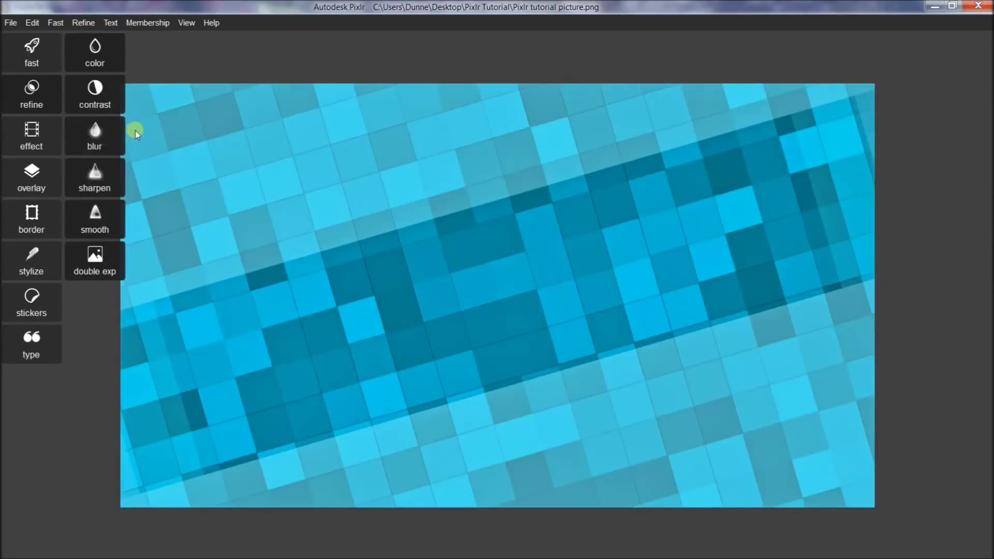
- Try sharpening the image with an amount of 20 and a larger radius
click(97, 183)
drag(79, 94, 102, 97)
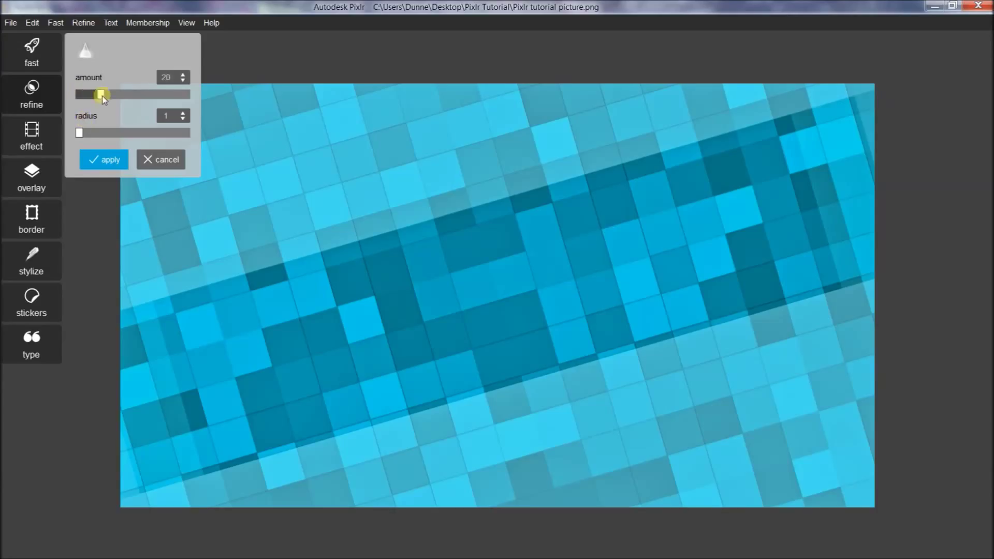
drag(79, 133, 103, 134)
click(145, 156)
- Try the smooth tool on the image with a raised amount
click(98, 204)
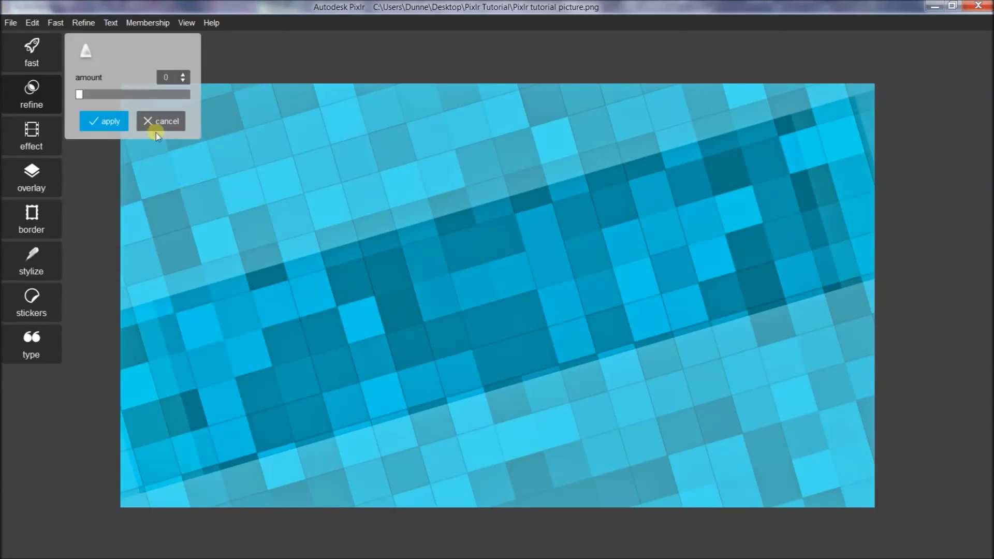
mouse_move(79, 95)
mouse_down()
mouse_move(155, 101)
mouse_move(151, 94)
mouse_up()
click(160, 121)
- Add the Nucular Nun logo picture from the Pixlr Tutorial folder as a double exposure over the image
click(93, 257)
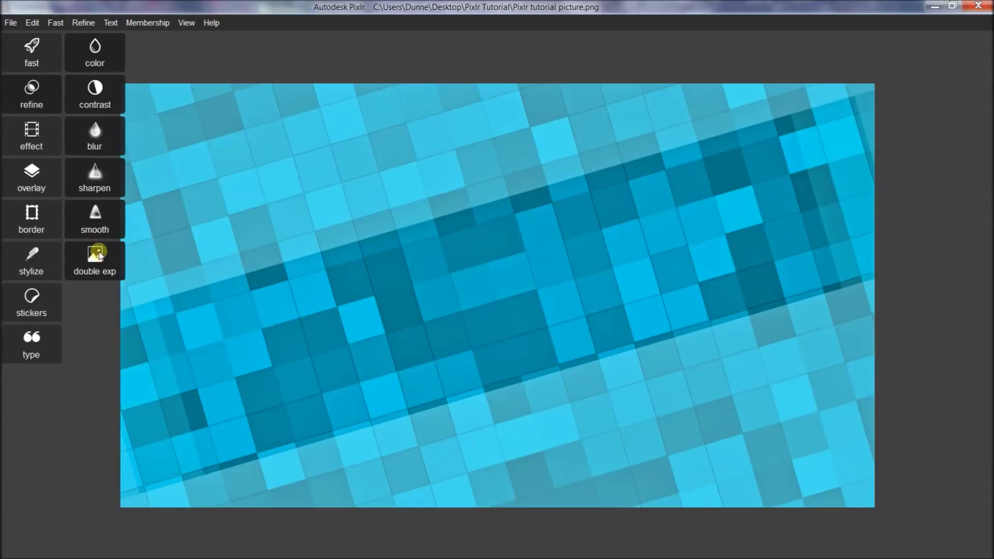
click(97, 256)
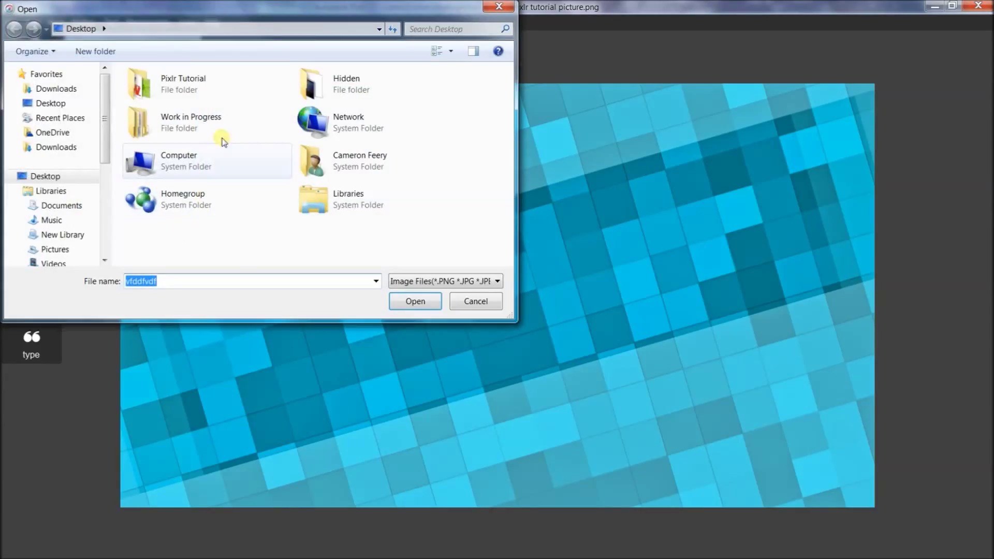
click(142, 86)
double_click(142, 86)
double_click(167, 102)
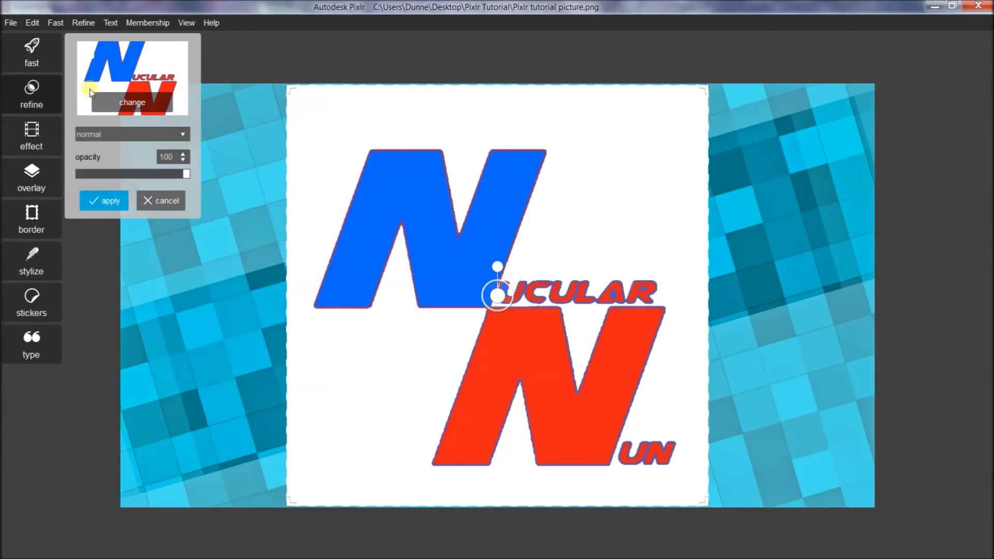
- Apply the logo's double exposure with the multiply blend mode at 100 opacity, and undo it
click(165, 135)
click(151, 165)
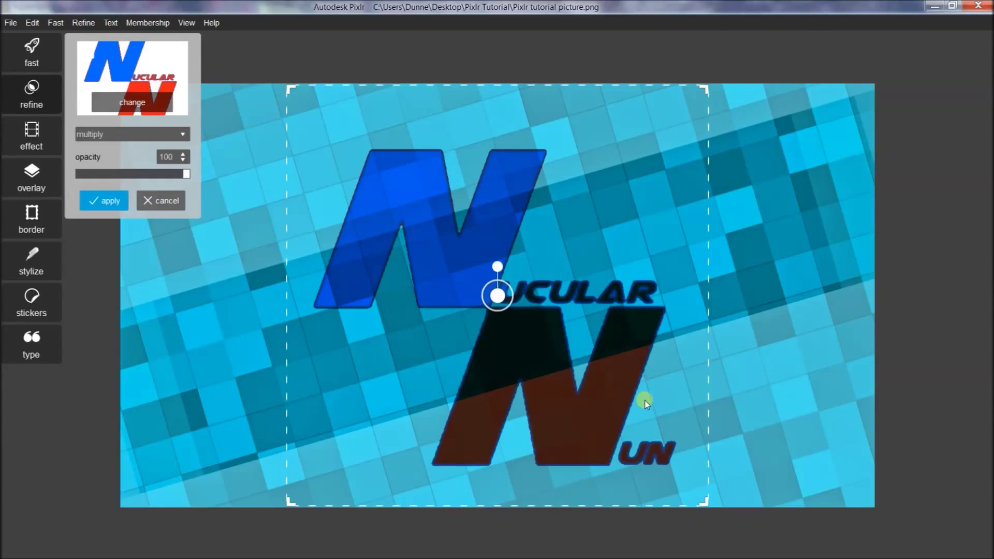
mouse_move(184, 177)
mouse_down()
mouse_move(120, 181)
mouse_move(197, 180)
mouse_up()
drag(197, 180, 329, 201)
click(109, 205)
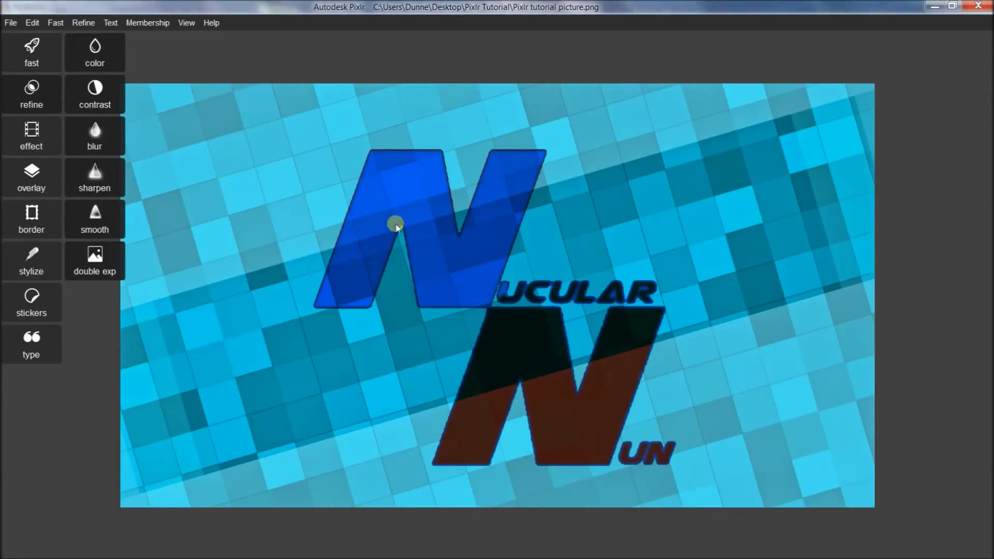
click(480, 278)
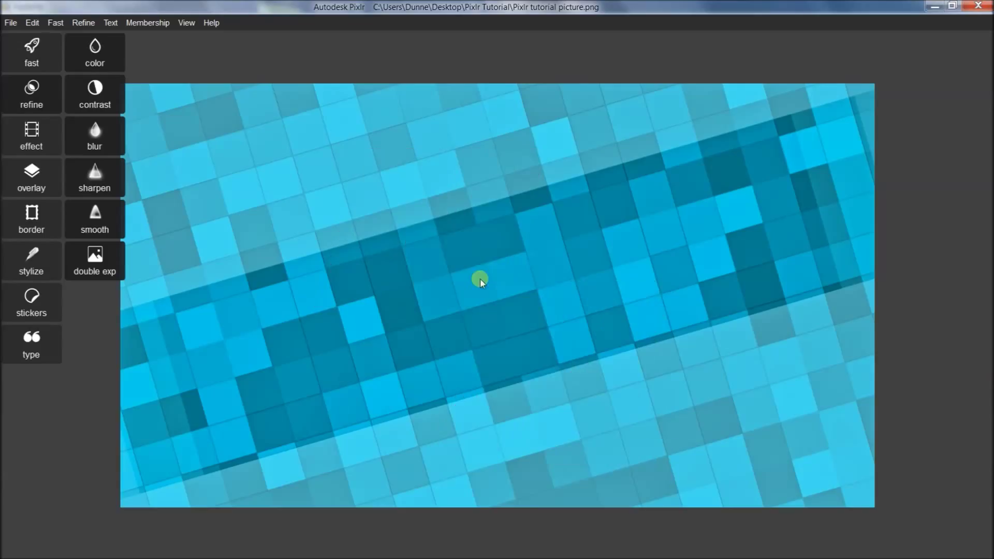
- Download the creative effect pack and look through its effects
click(52, 149)
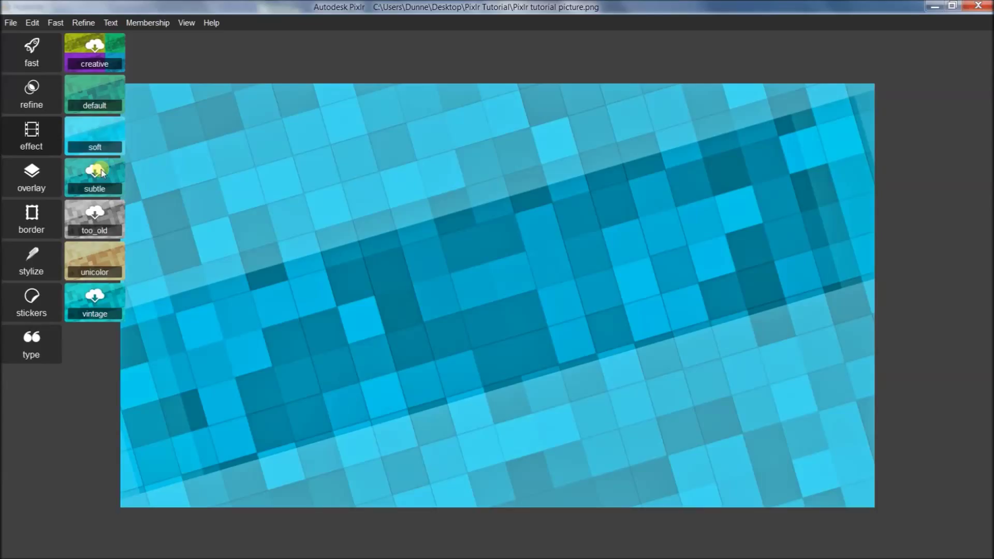
click(91, 48)
click(94, 55)
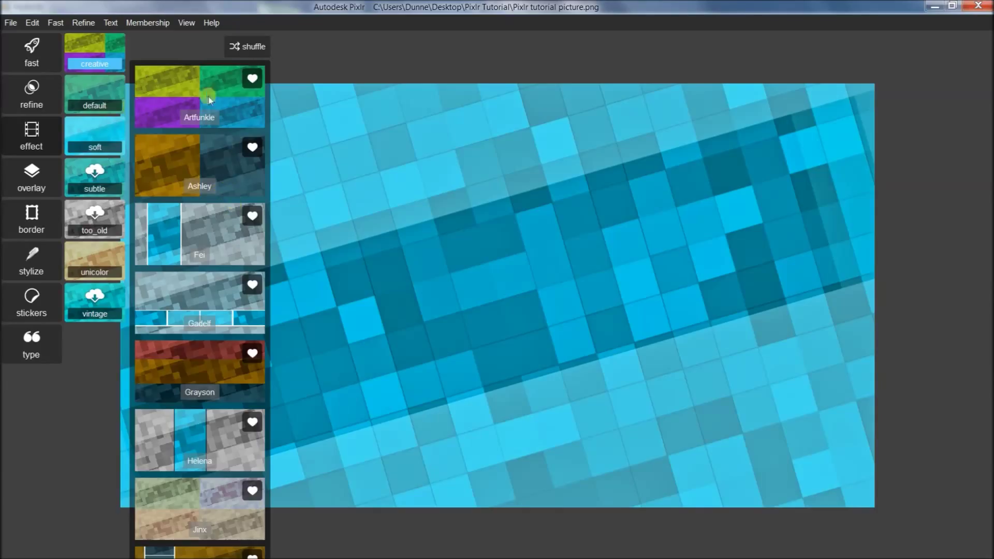
scroll(194, 398, down, 6)
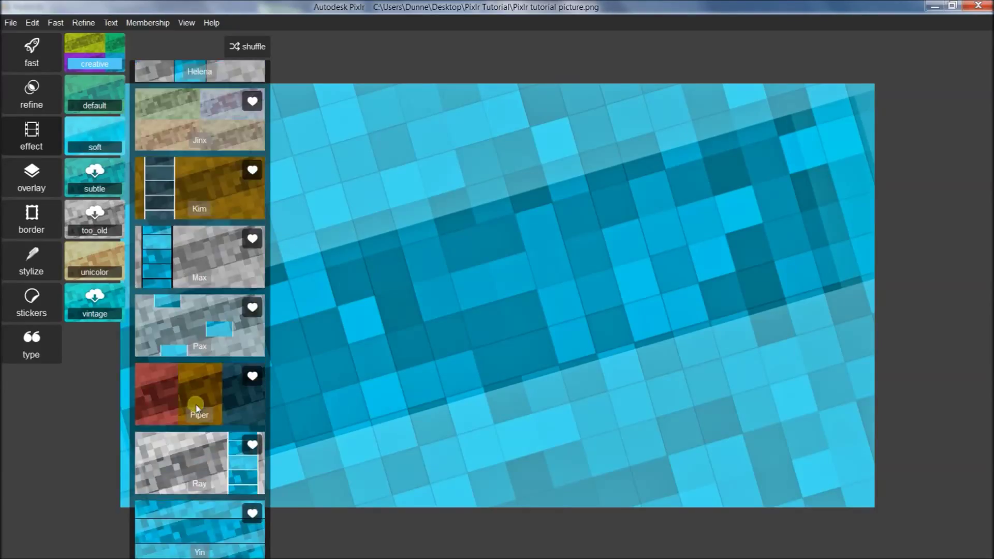
scroll(194, 407, up, 6)
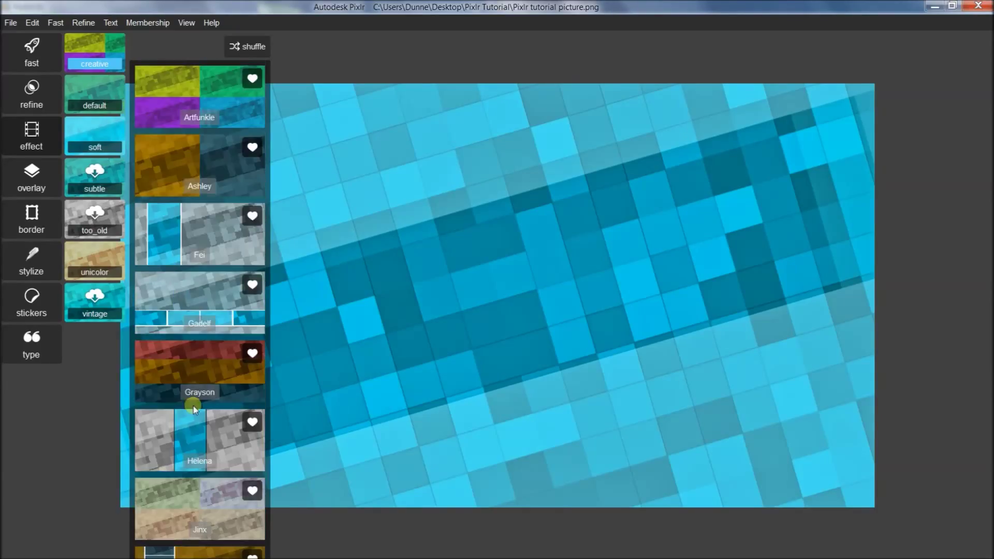
- Try the Artfunkle, Fei, Grayson and Kim effects from the creative pack on the image
click(206, 99)
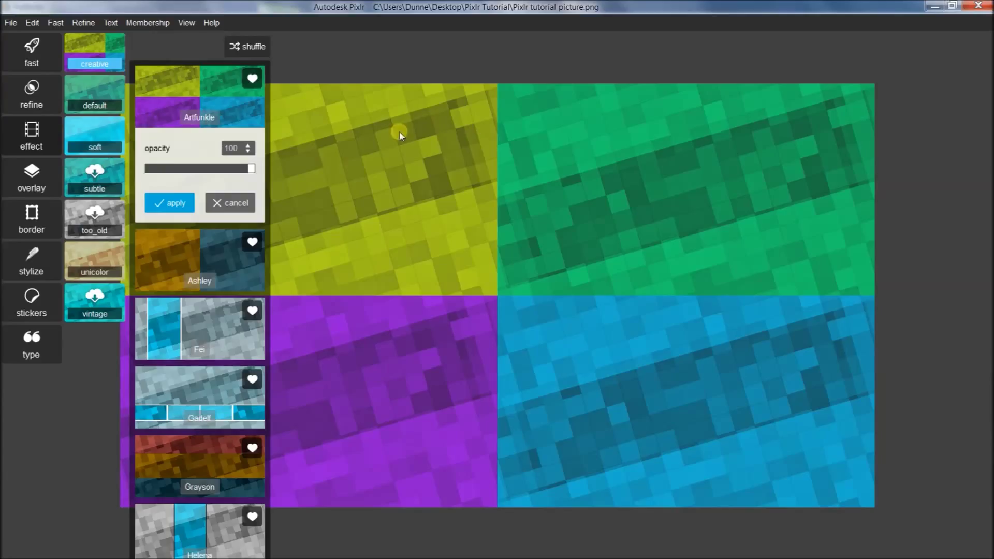
click(213, 340)
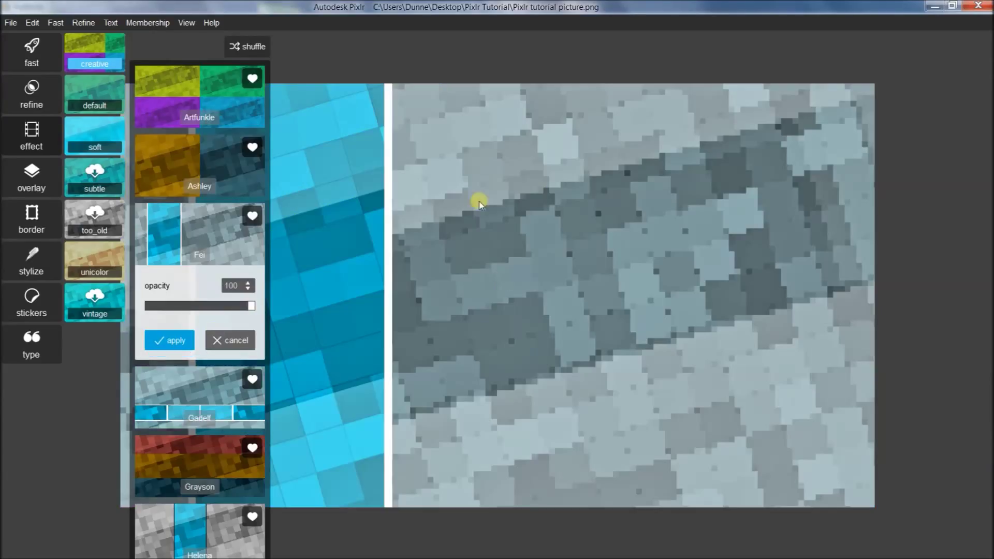
click(192, 455)
scroll(194, 450, down, 10)
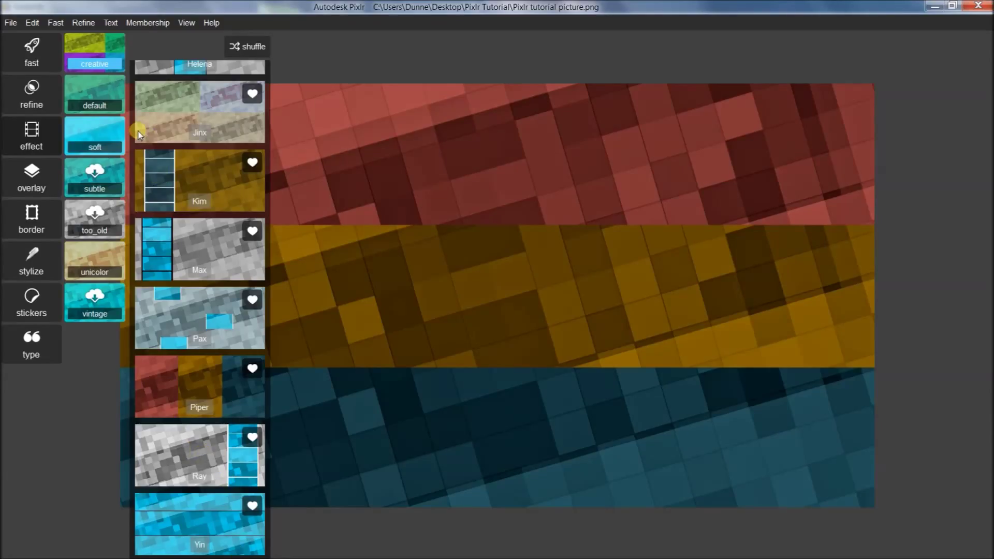
click(150, 175)
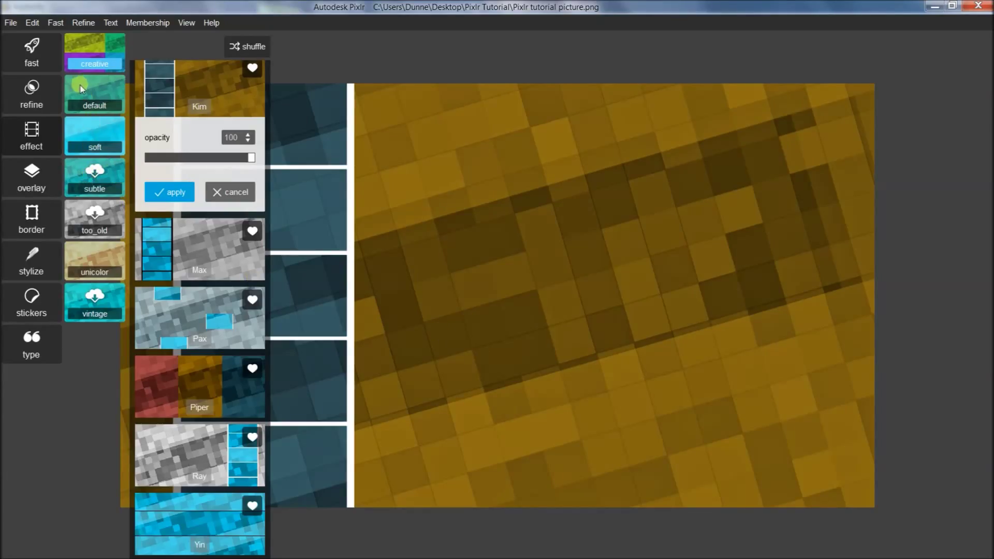
- Try the Anne, Antonio and Bob effects from the default pack, and look at the soft effects
click(84, 108)
click(216, 240)
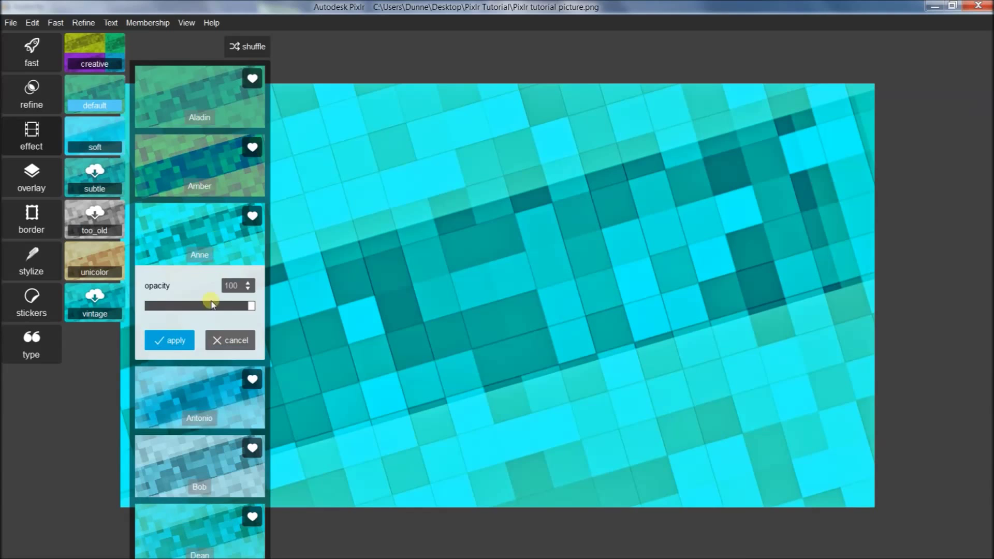
click(211, 416)
click(204, 468)
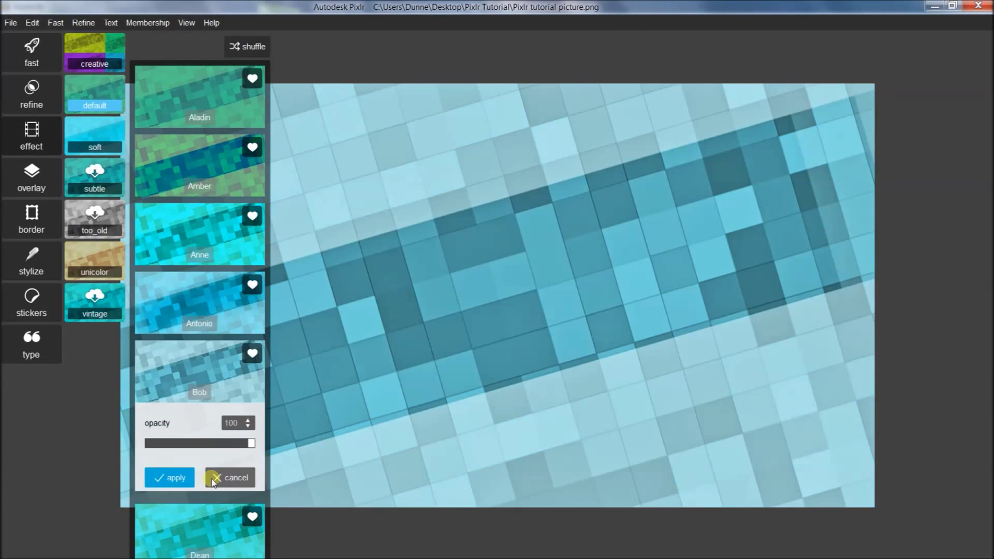
click(96, 141)
click(119, 145)
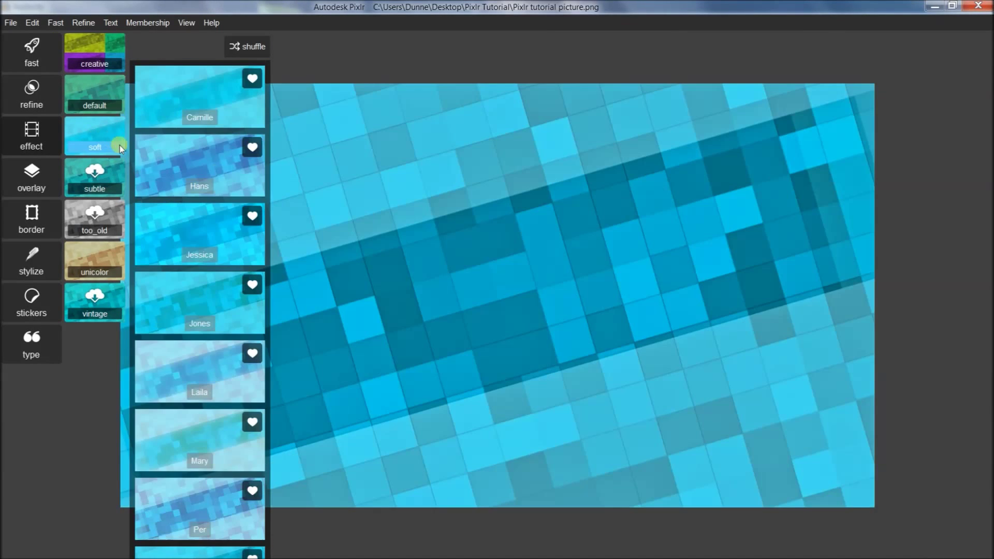
- Download the subtle effect pack and try its Ian effect on the image
click(96, 174)
click(98, 172)
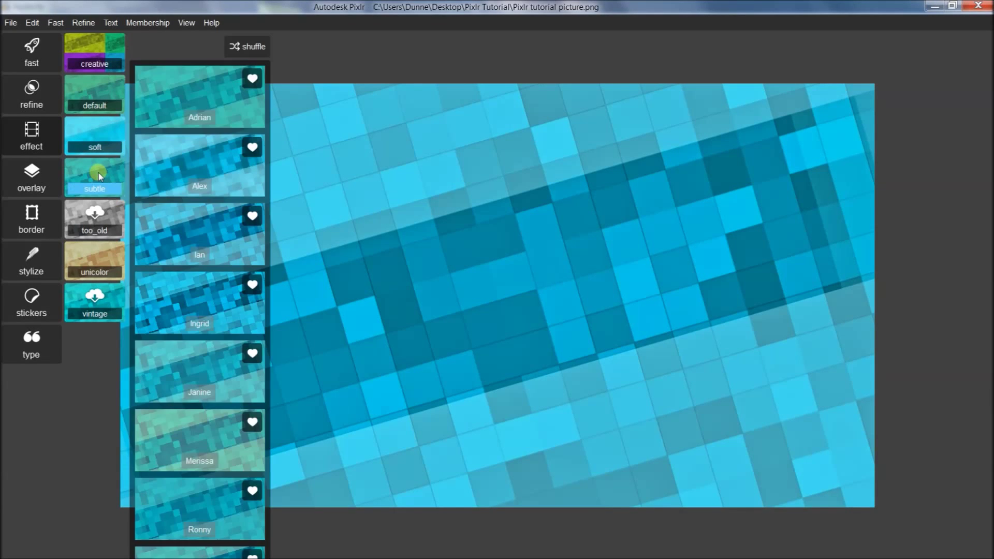
click(223, 248)
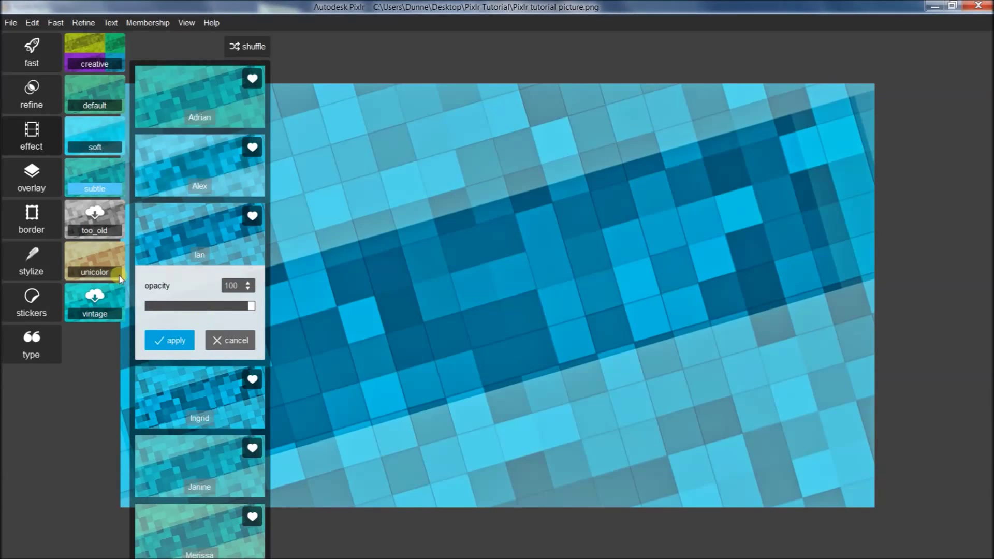
- Download the too_old effect pack and try its Gordon, Harrison, Henry and Logan effects
click(83, 217)
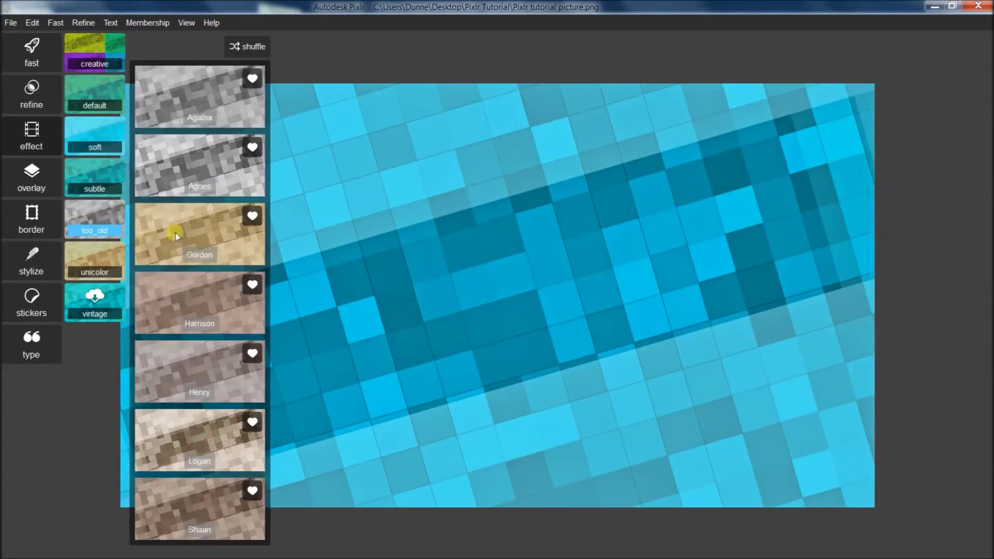
click(175, 233)
click(186, 422)
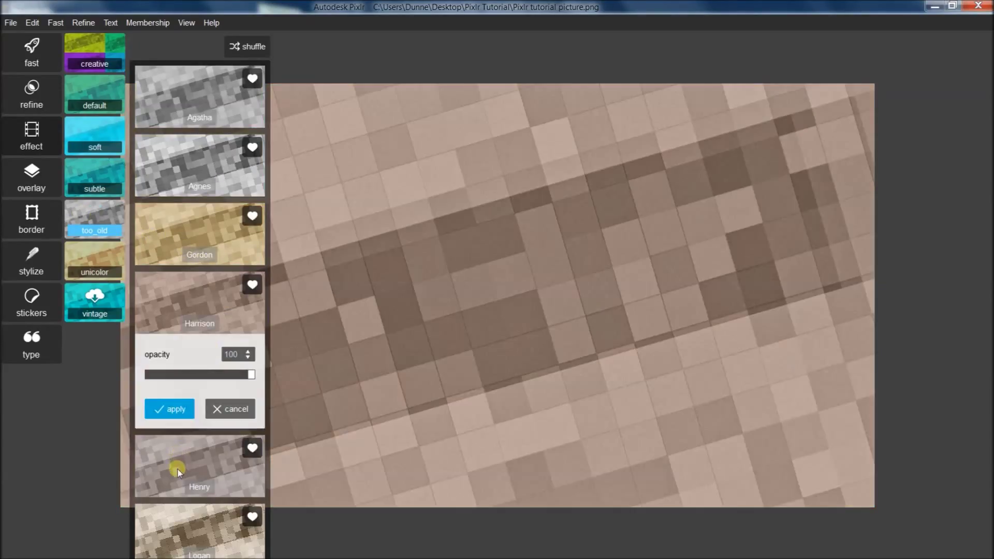
click(178, 469)
scroll(191, 466, down, 2)
click(205, 461)
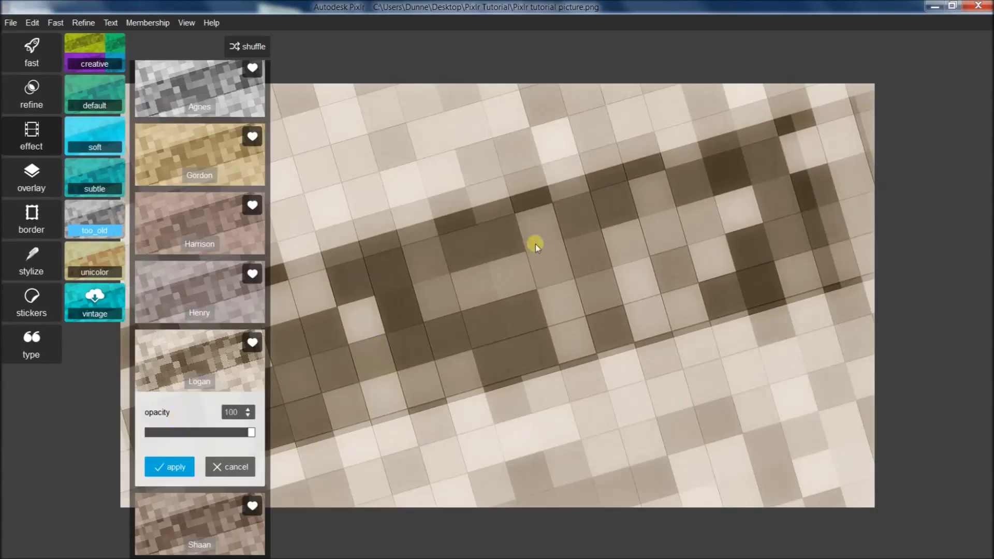
- Look through the unicolor effects, and download the vintage effect pack to try its Satya effect
click(103, 272)
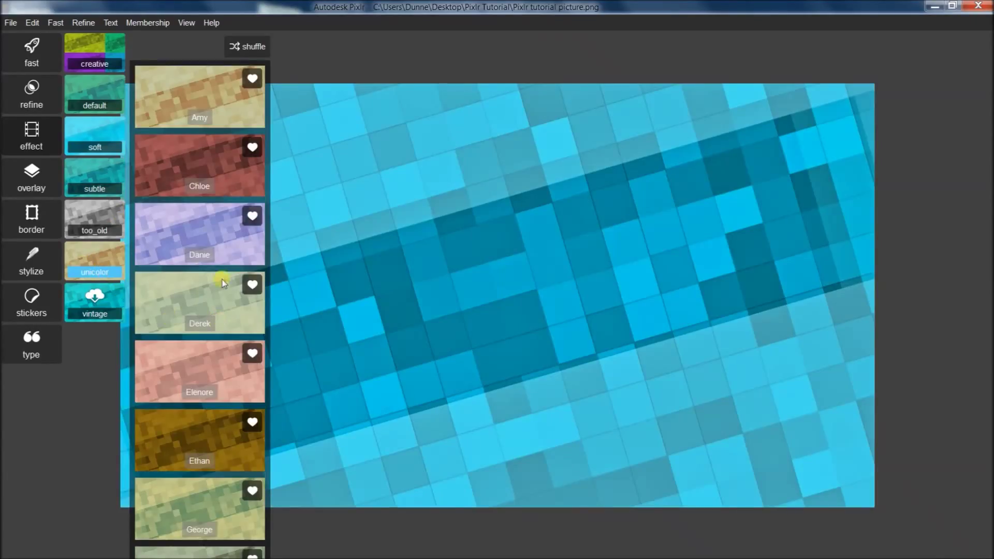
scroll(211, 222, down, 8)
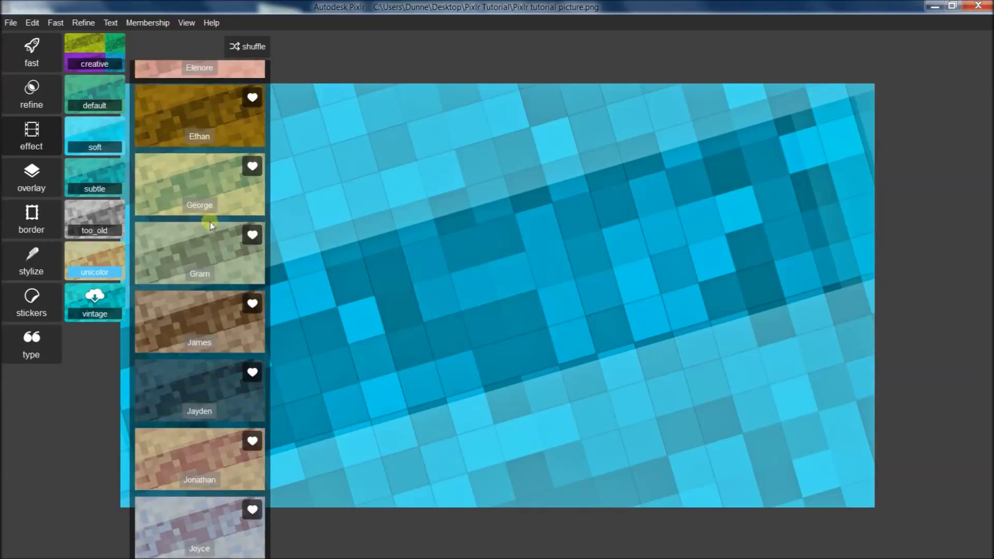
click(96, 297)
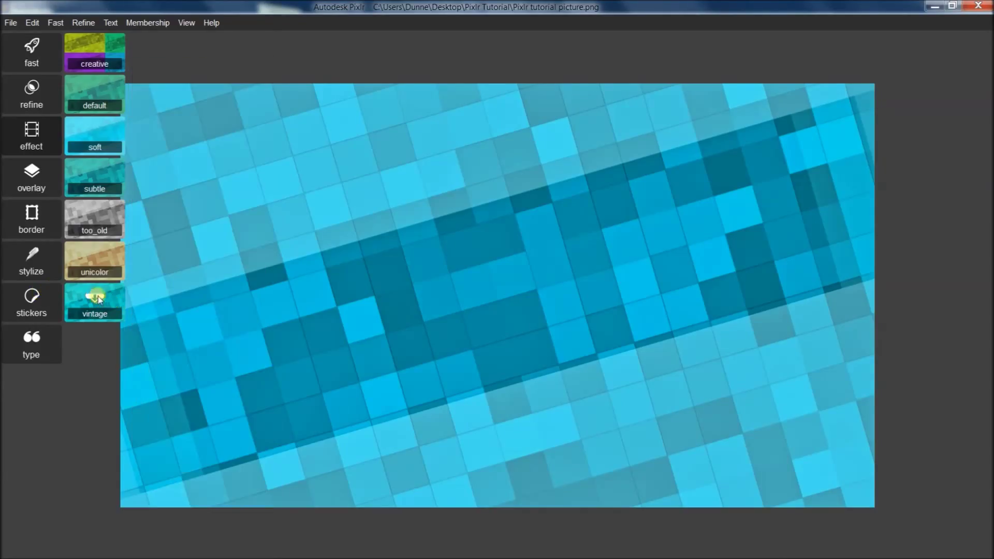
scroll(219, 290, down, 5)
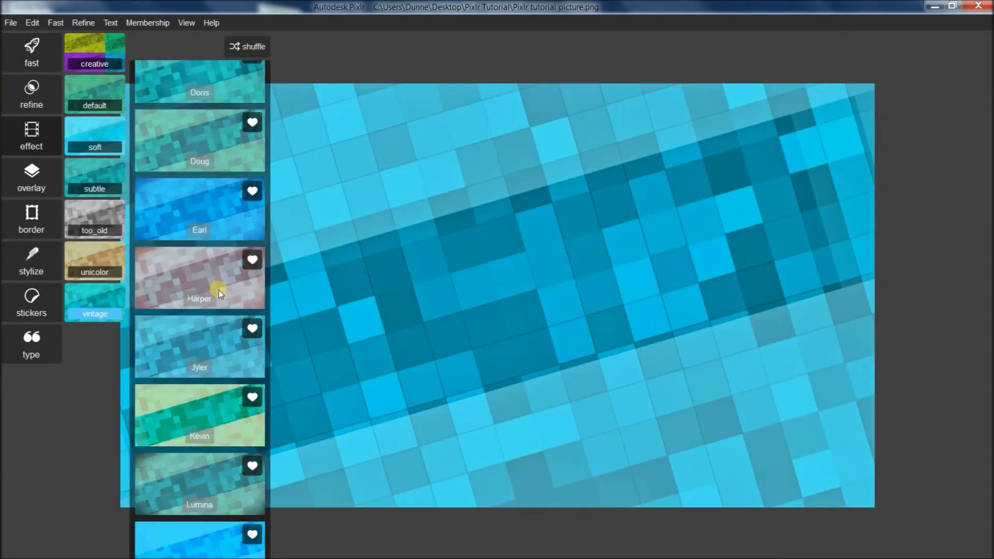
scroll(219, 293, down, 3)
scroll(203, 305, down, 2)
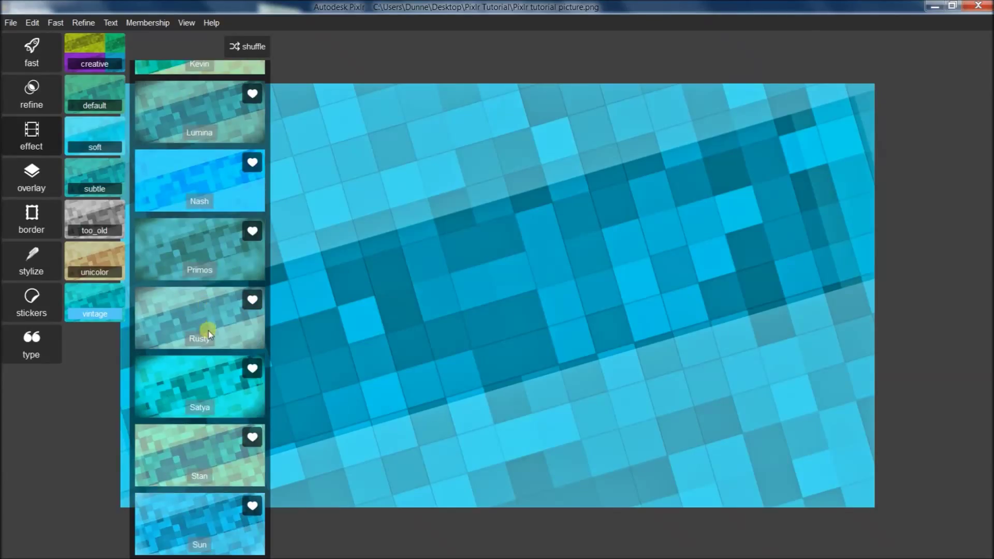
click(225, 387)
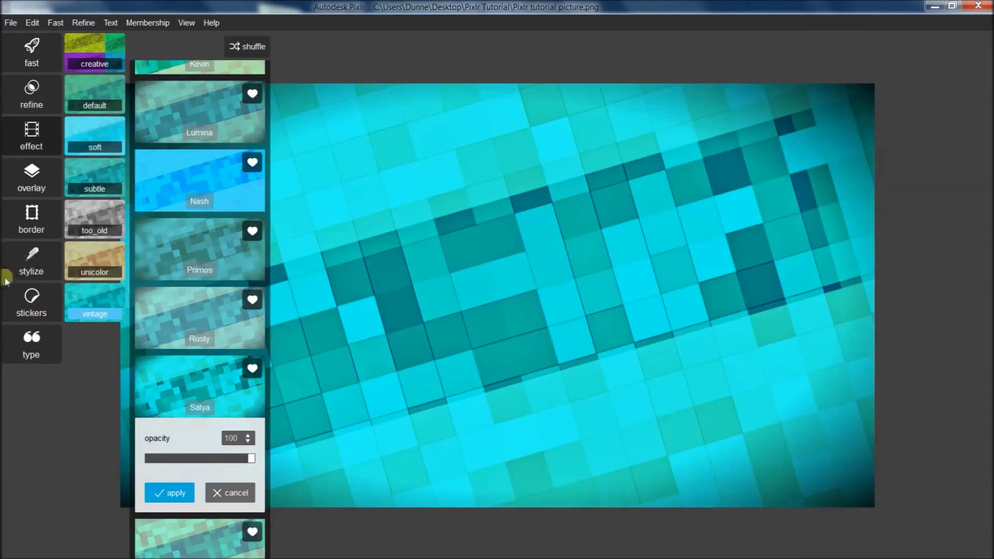
- Try the algorithm, blush and language overlays from the artmodern pack, and look through the pack's other overlays
click(38, 162)
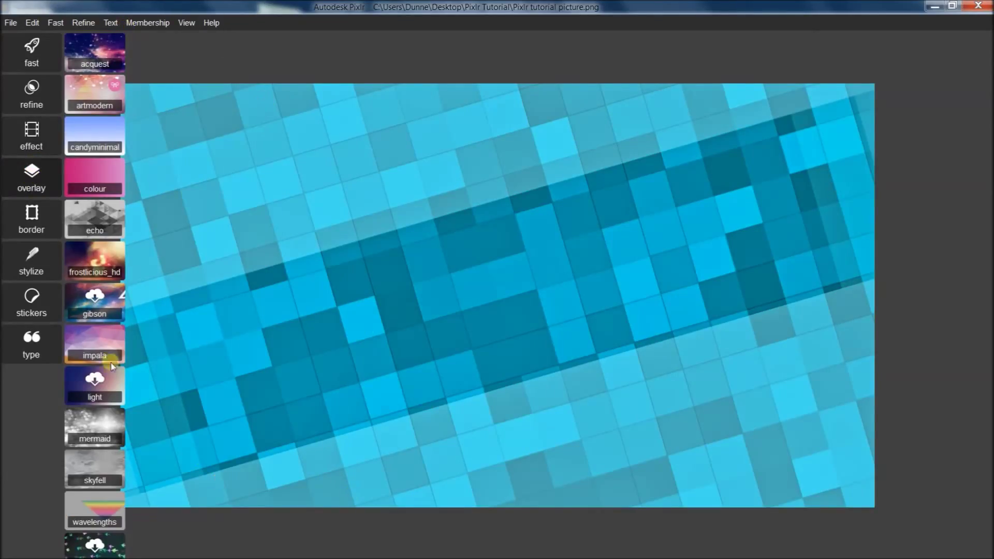
scroll(94, 331, down, 8)
scroll(92, 318, up, 8)
click(99, 86)
click(199, 100)
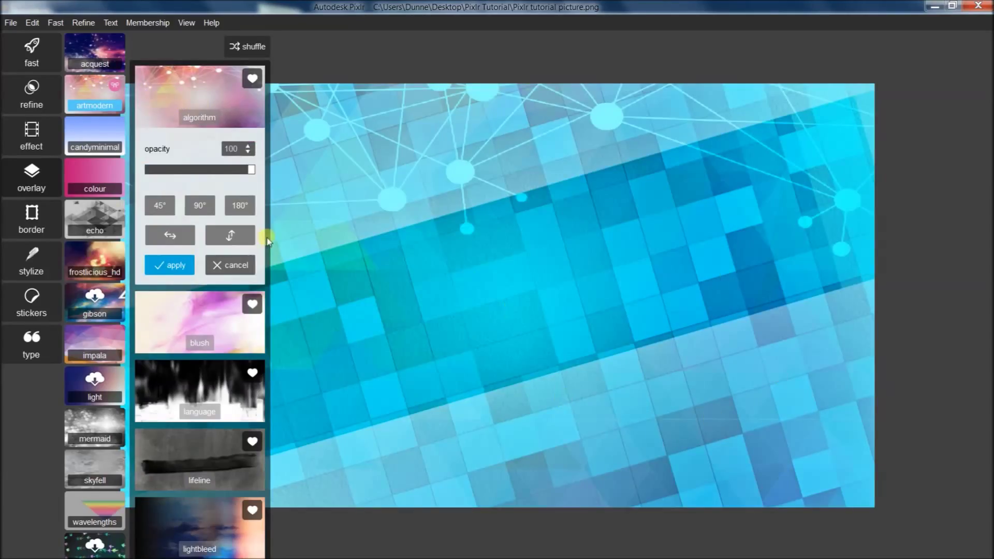
click(215, 294)
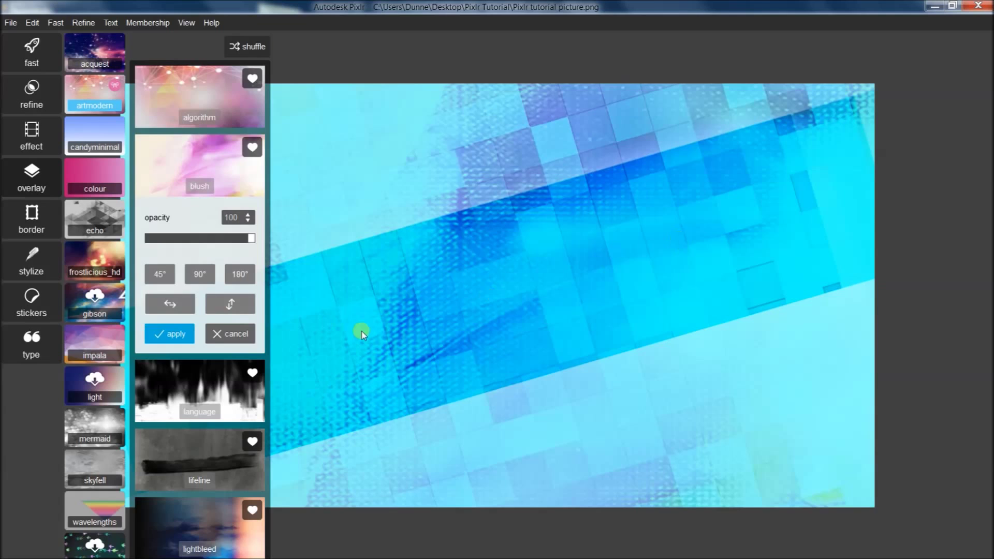
click(230, 383)
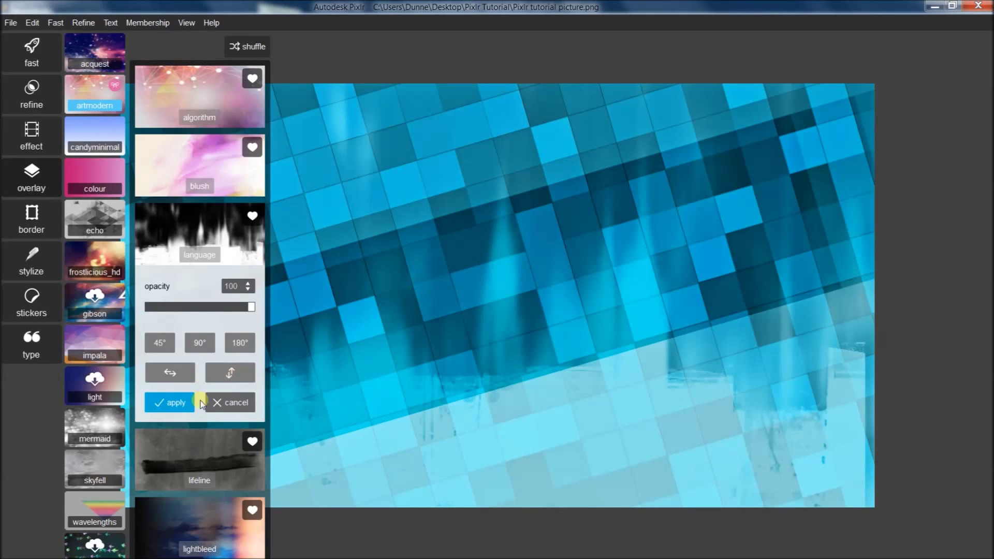
scroll(201, 400, down, 10)
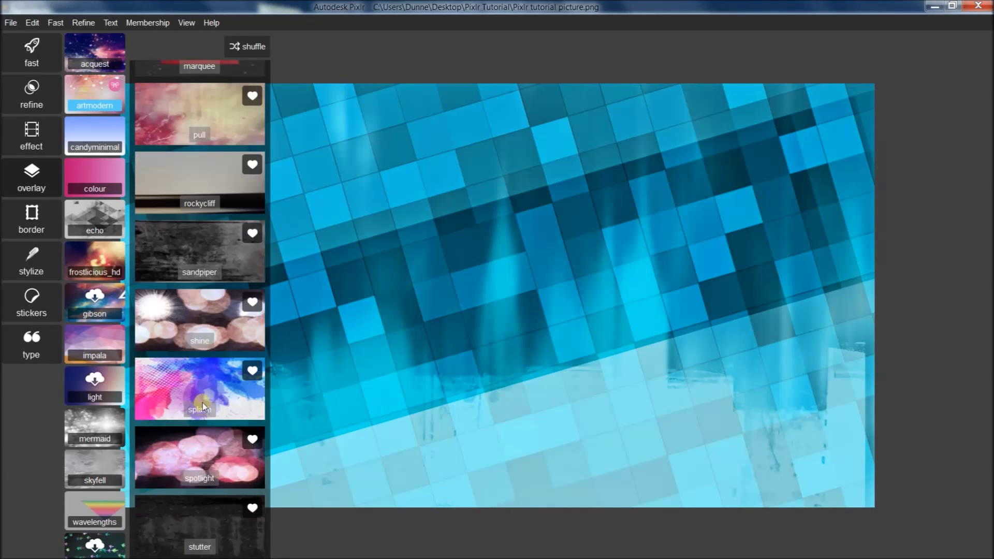
scroll(203, 406, down, 2)
- Apply the atmosphere overlay from the impala pack to the image at 100 opacity
scroll(113, 291, down, 1)
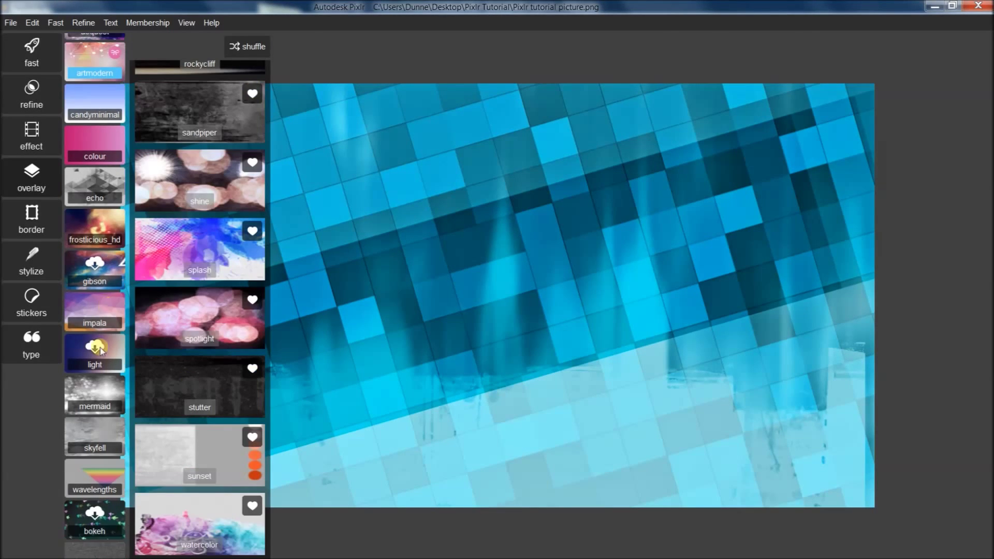
click(89, 302)
click(223, 90)
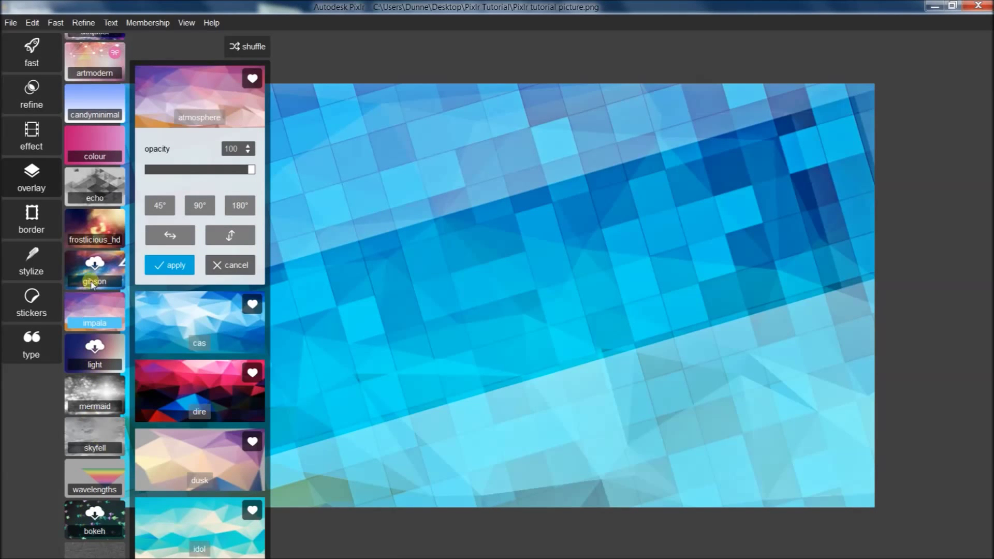
click(184, 265)
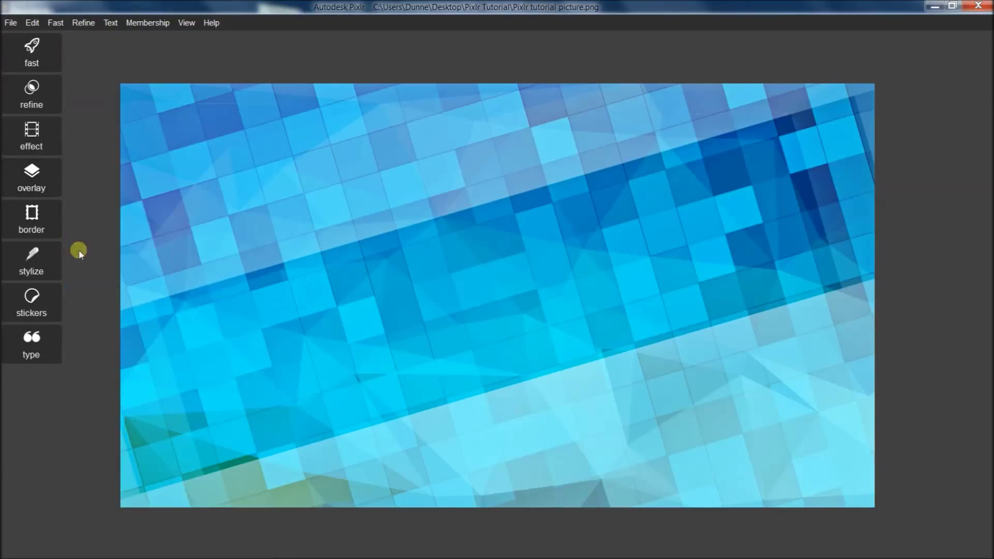
- Browse the overlay packs and try the engage overlay from the fireworks pack on the image
click(29, 187)
scroll(148, 366, down, 3)
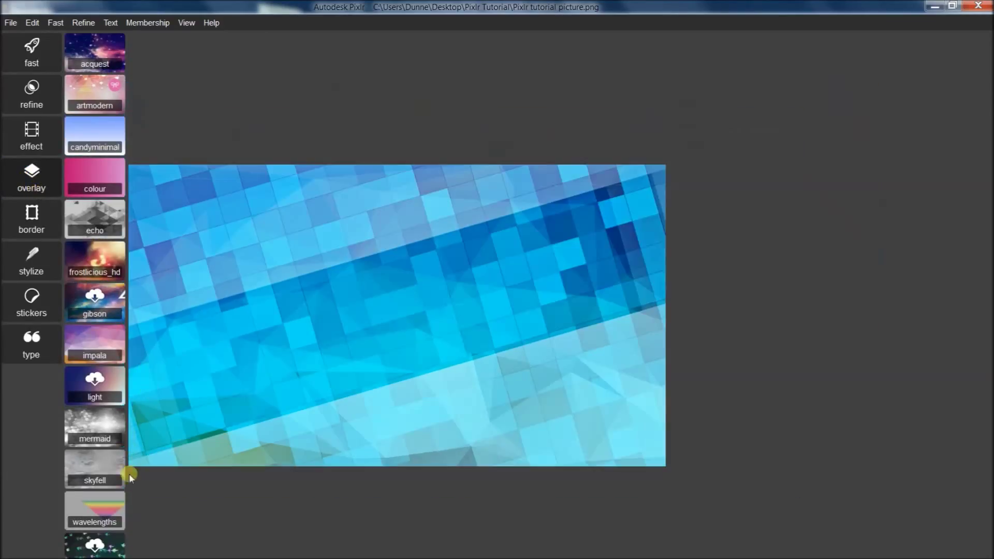
scroll(316, 393, up, 3)
scroll(91, 438, down, 3)
scroll(91, 437, down, 4)
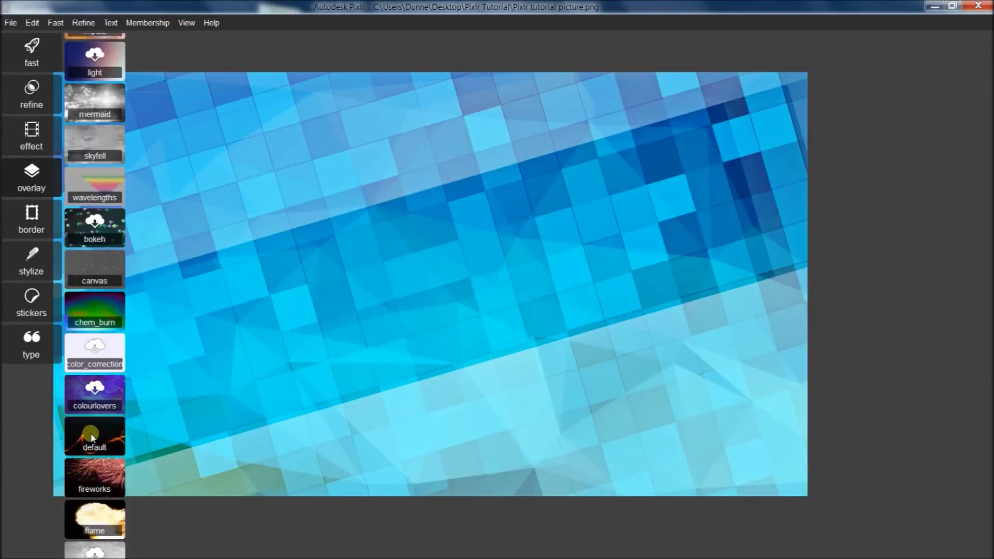
click(93, 441)
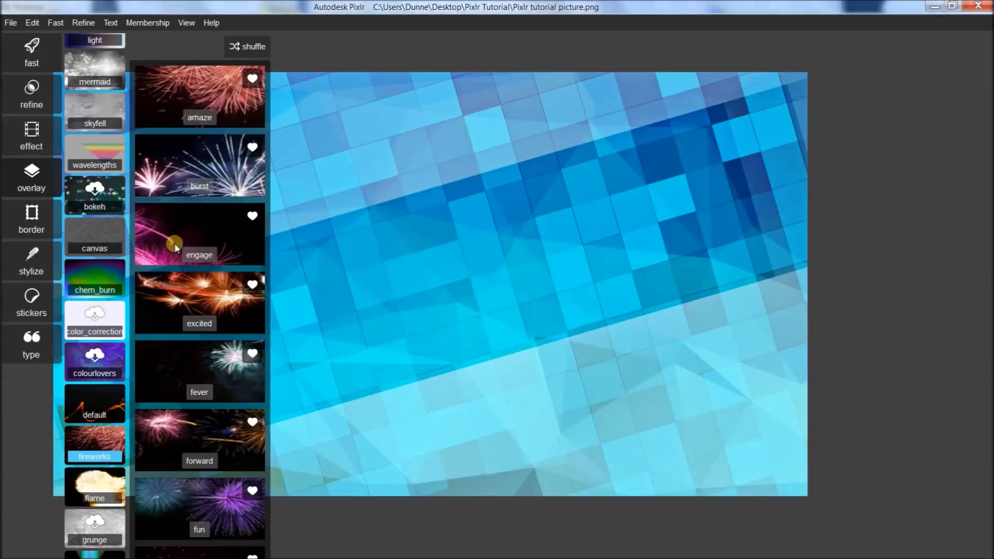
click(151, 232)
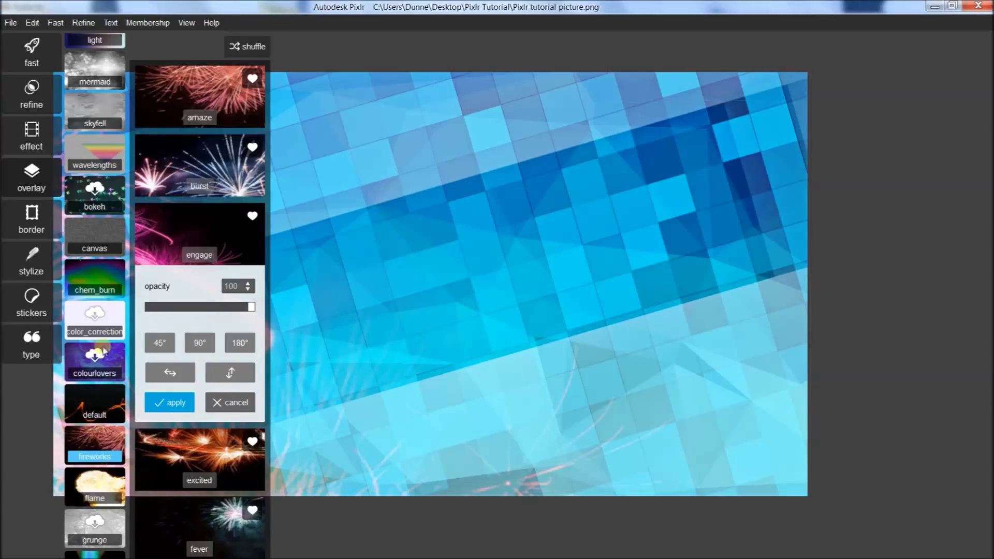
click(21, 187)
scroll(184, 348, up, 1)
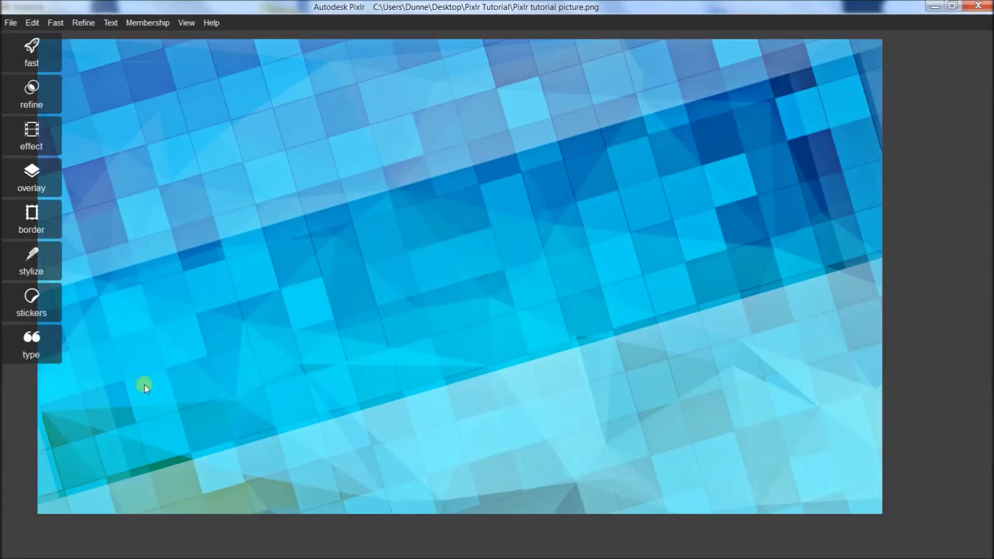
- Apply the engage overlay from the fireworks pack to the image at 100 opacity
click(31, 178)
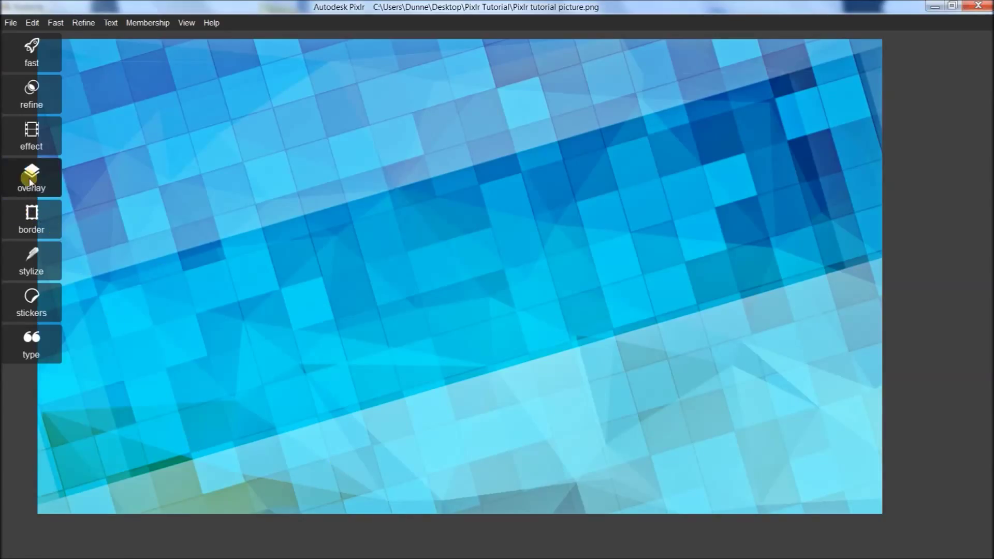
scroll(105, 474, down, 6)
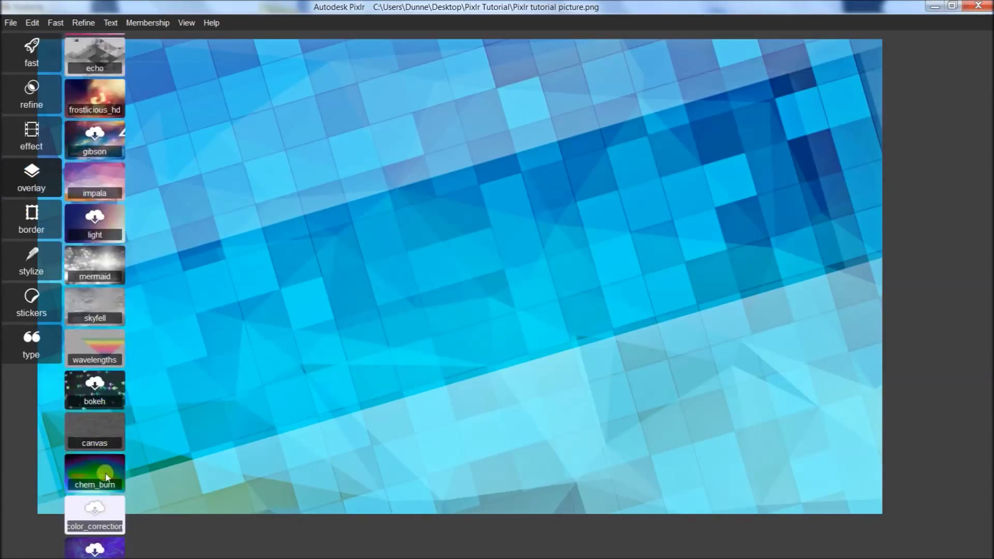
click(88, 469)
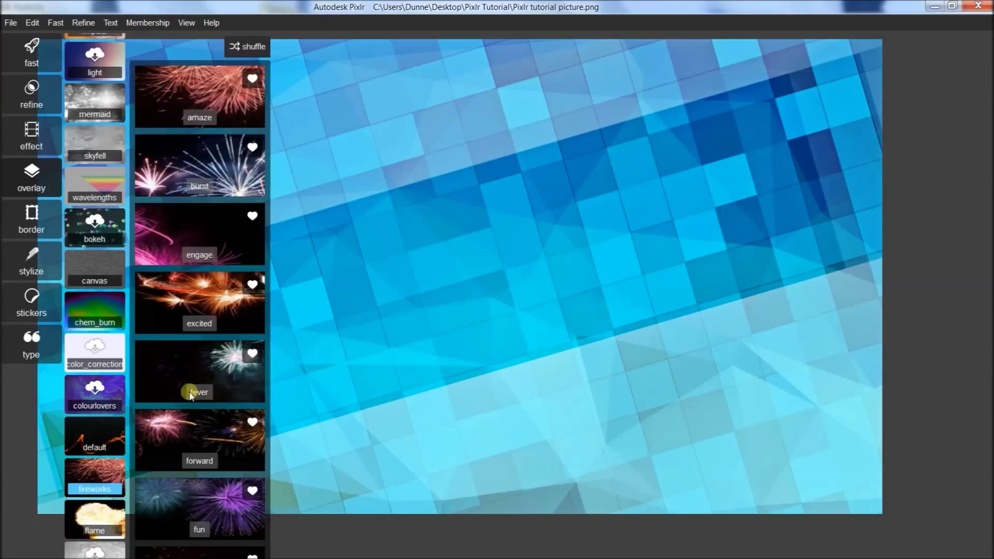
click(182, 228)
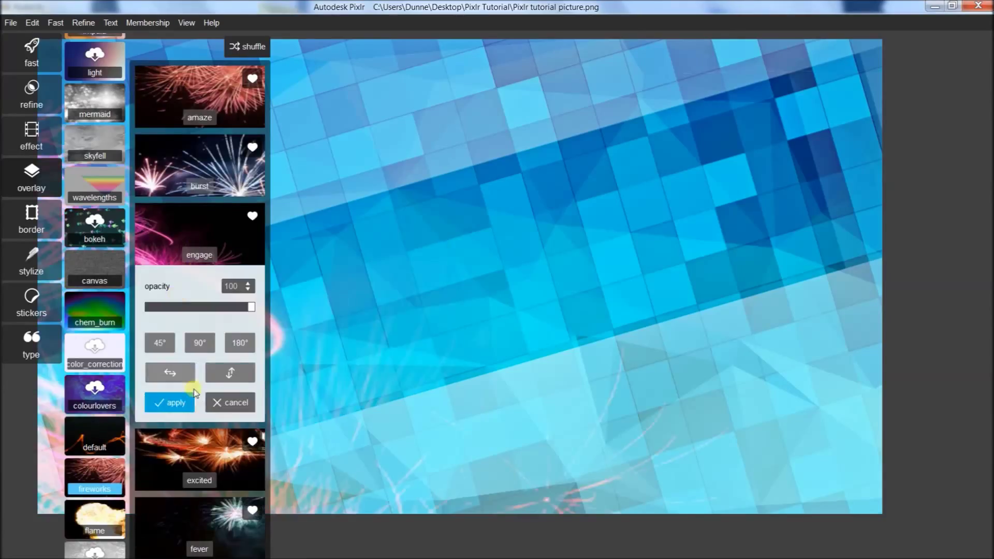
click(173, 403)
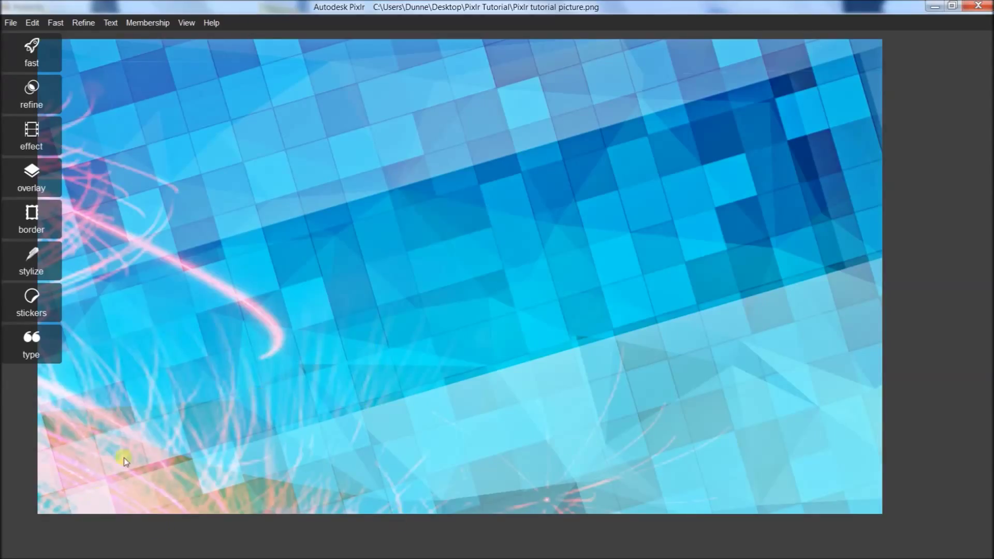
- Download the retro_poster overlay pack and open its overlays
click(32, 176)
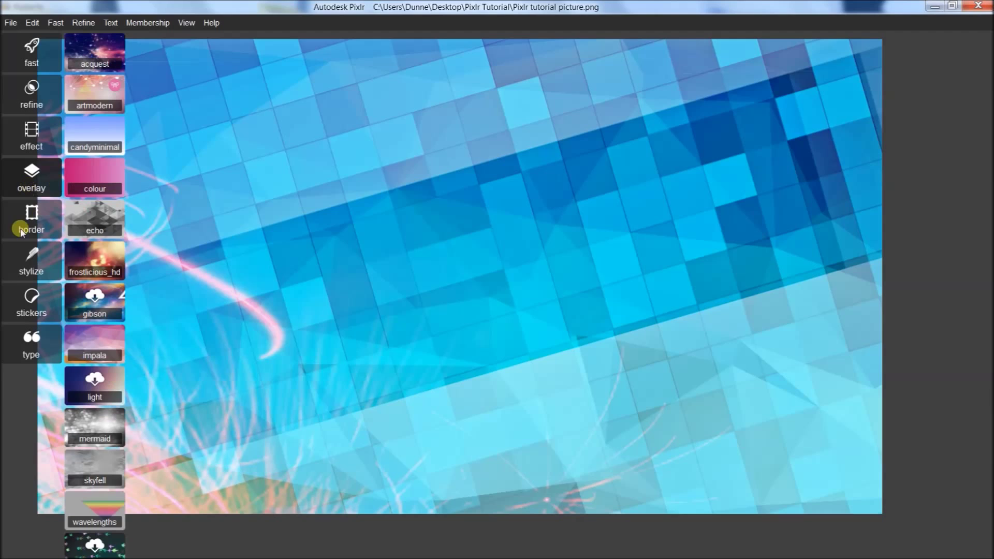
scroll(107, 356, down, 4)
scroll(107, 359, down, 9)
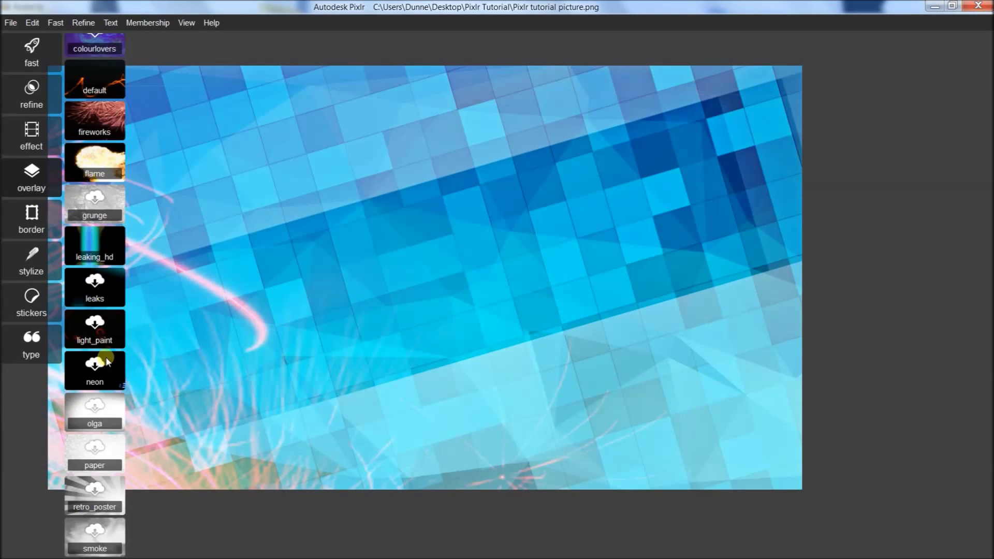
scroll(107, 359, down, 3)
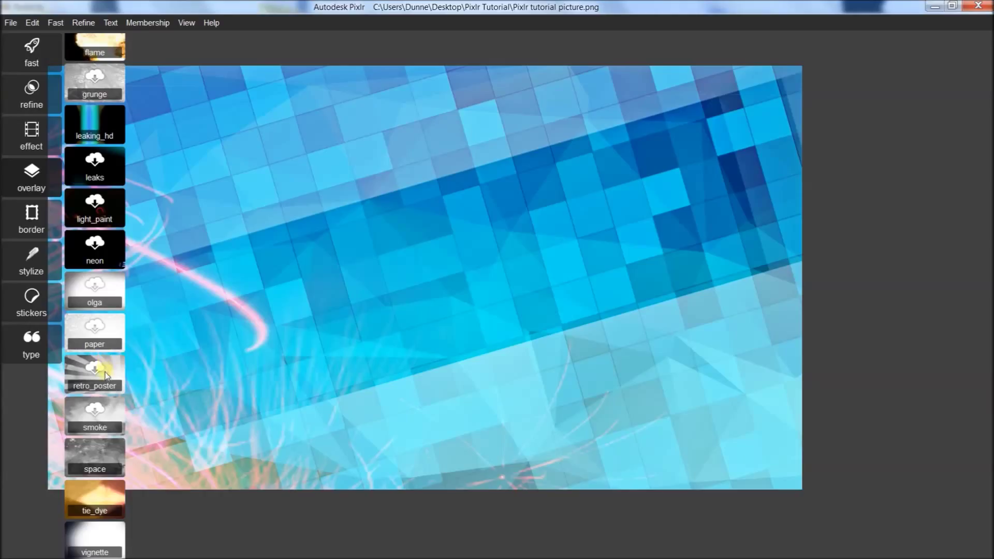
click(98, 370)
scroll(117, 369, up, 1)
scroll(117, 371, down, 1)
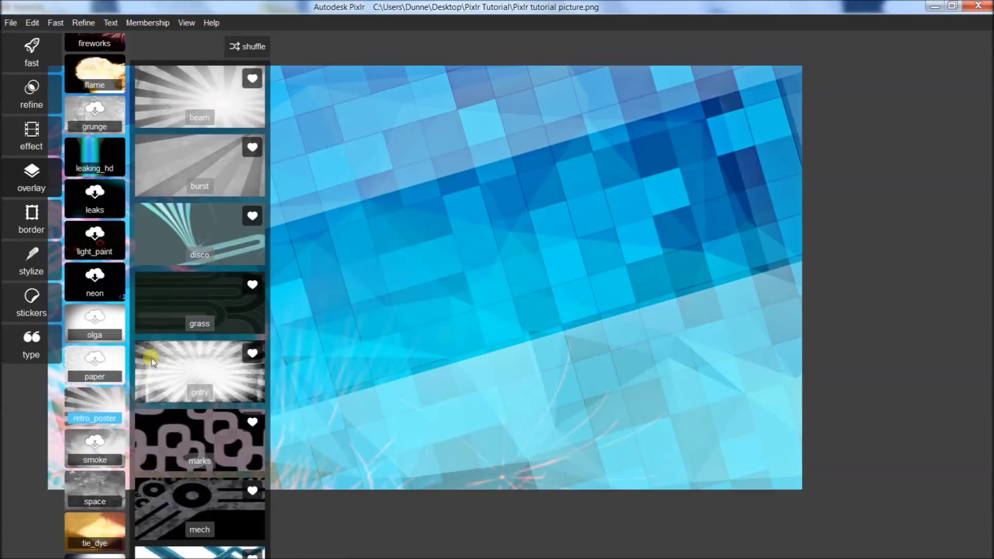
- Look through the retro_poster overlays and try burst and disco on the image
scroll(162, 206, down, 4)
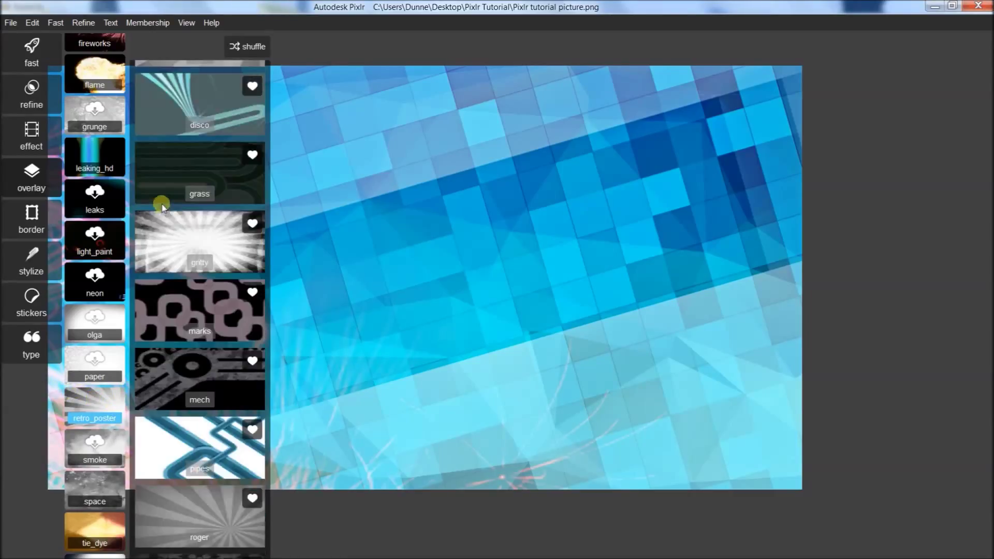
scroll(162, 206, down, 2)
scroll(198, 271, up, 6)
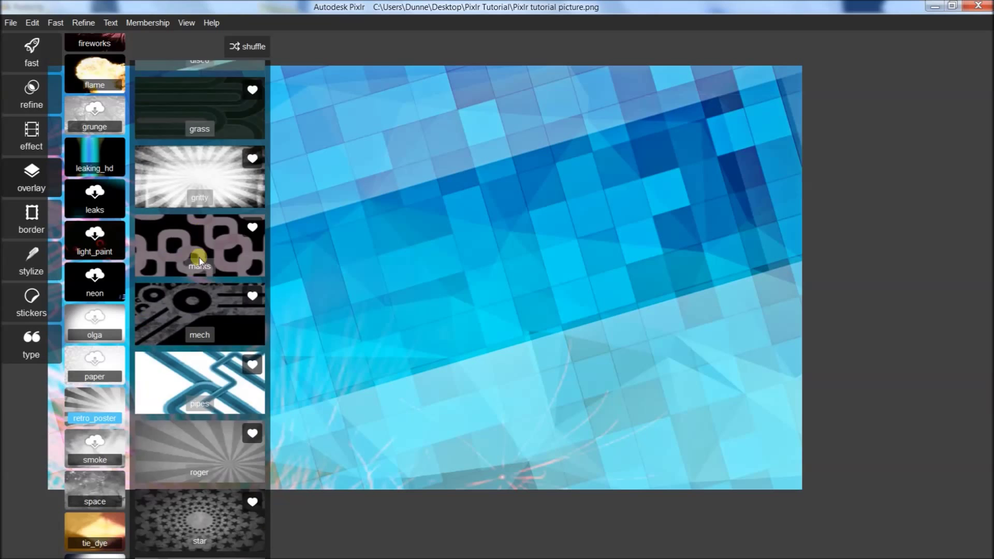
click(205, 152)
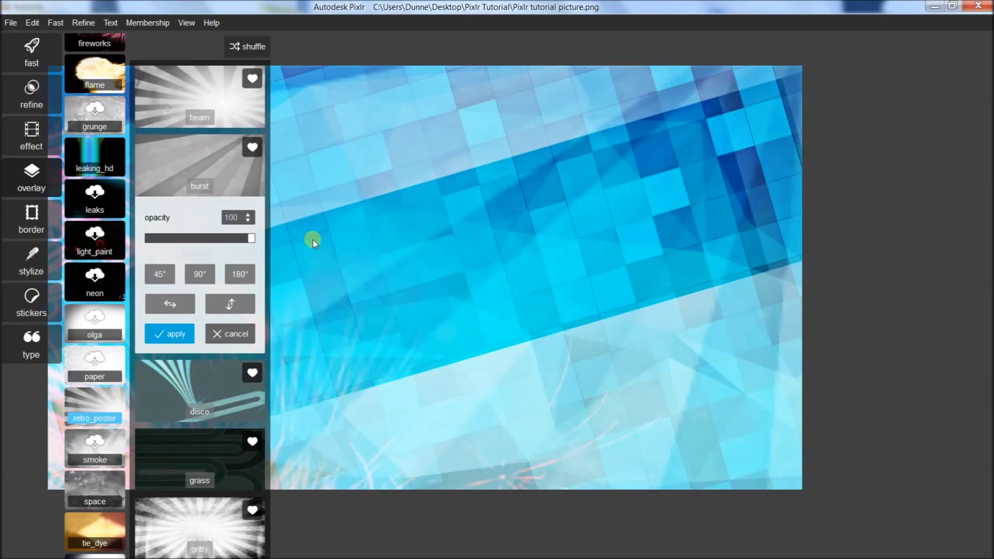
click(183, 403)
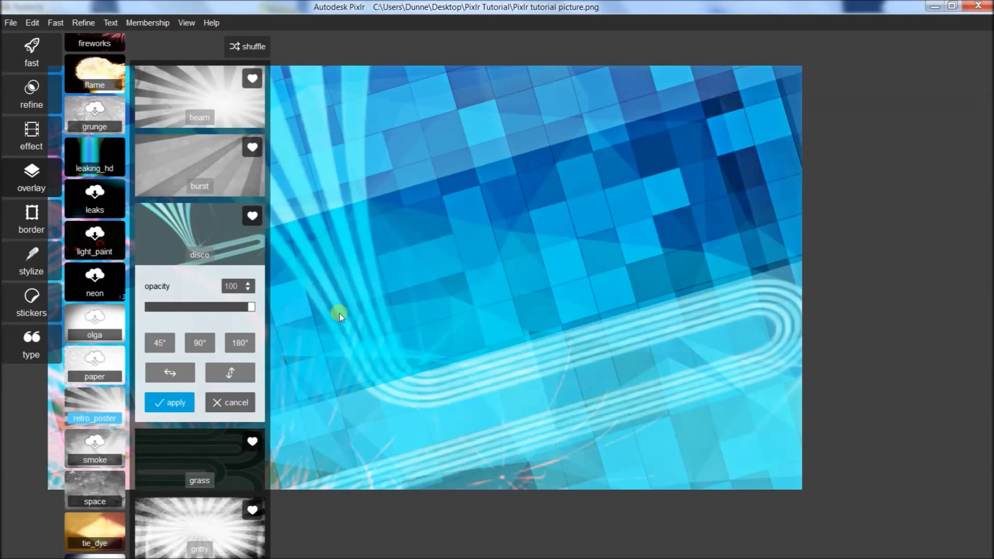
- Apply the star overlay from the retro_poster pack to the image at 100 opacity
scroll(188, 393, down, 8)
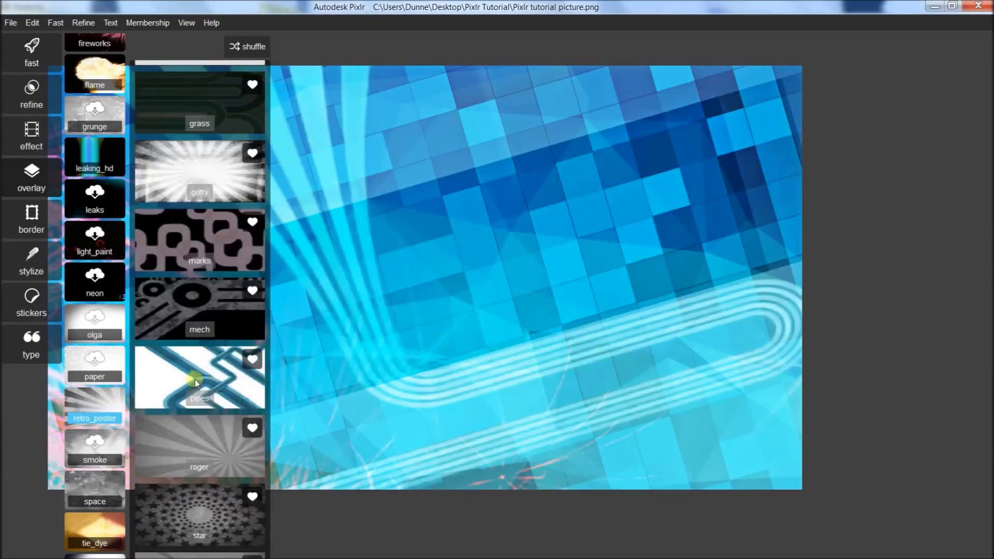
click(198, 317)
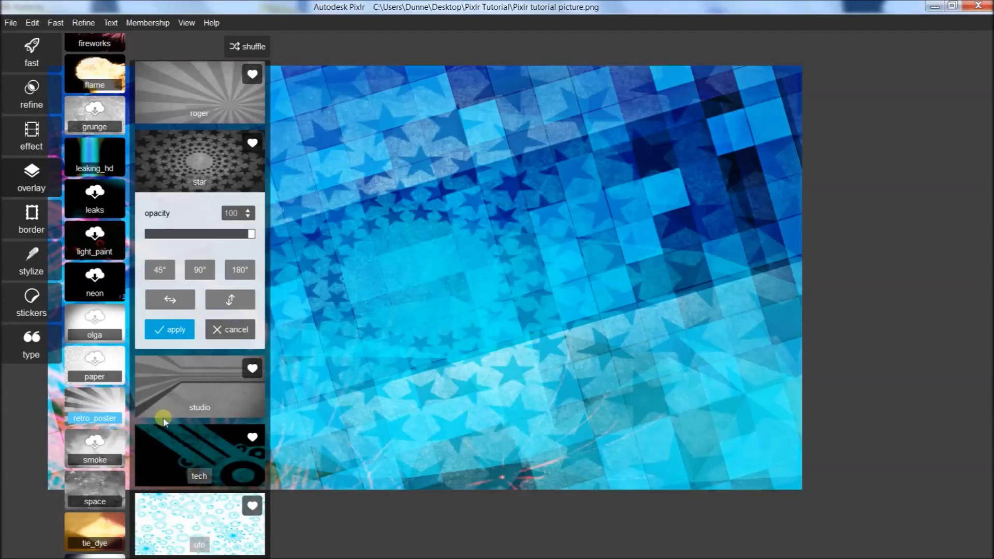
click(174, 330)
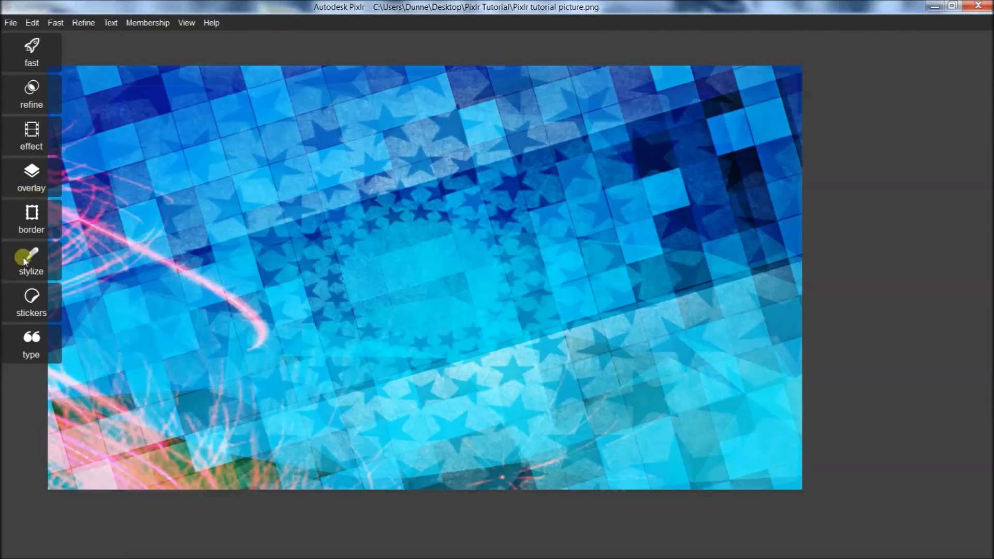
- Look through the border packs and download the ink border pack
click(28, 232)
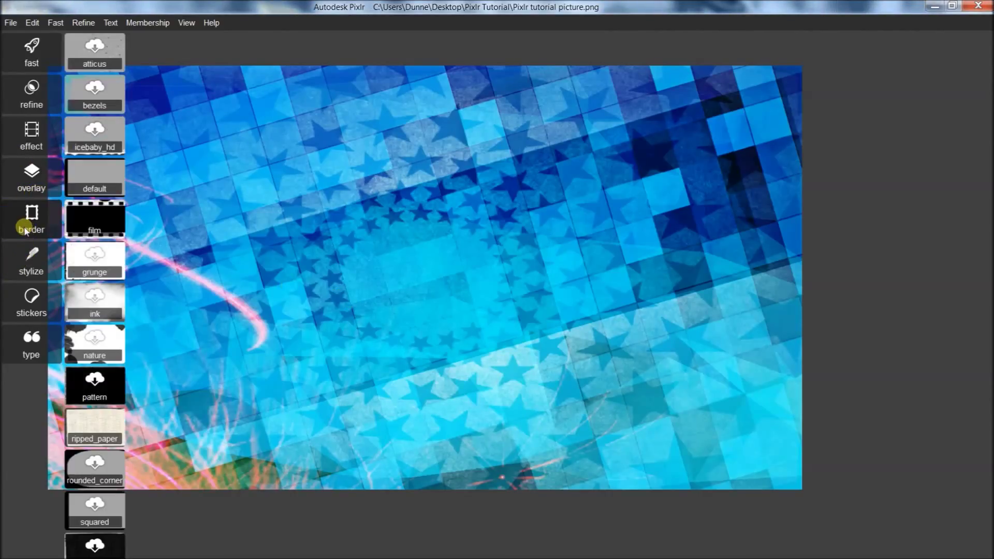
click(96, 298)
scroll(96, 332, down, 1)
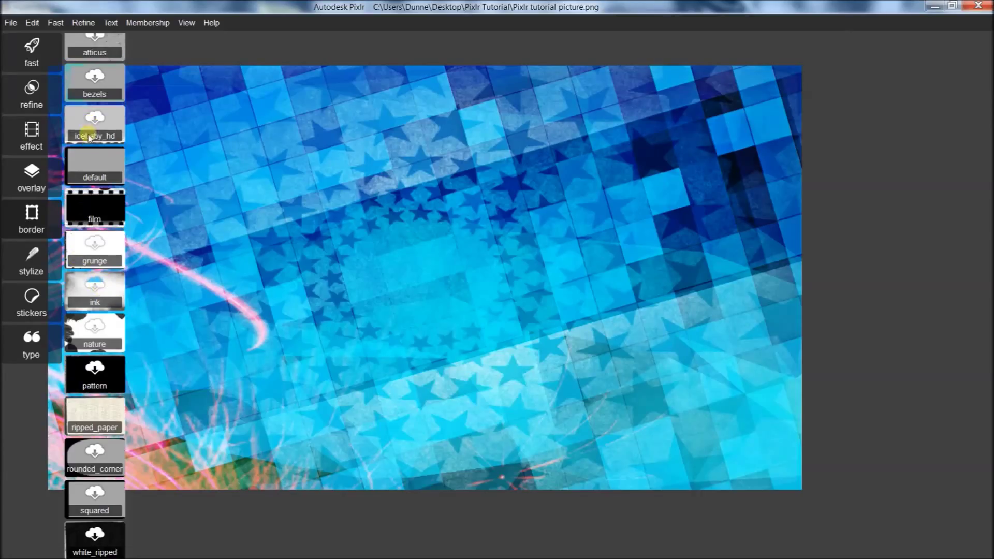
click(105, 367)
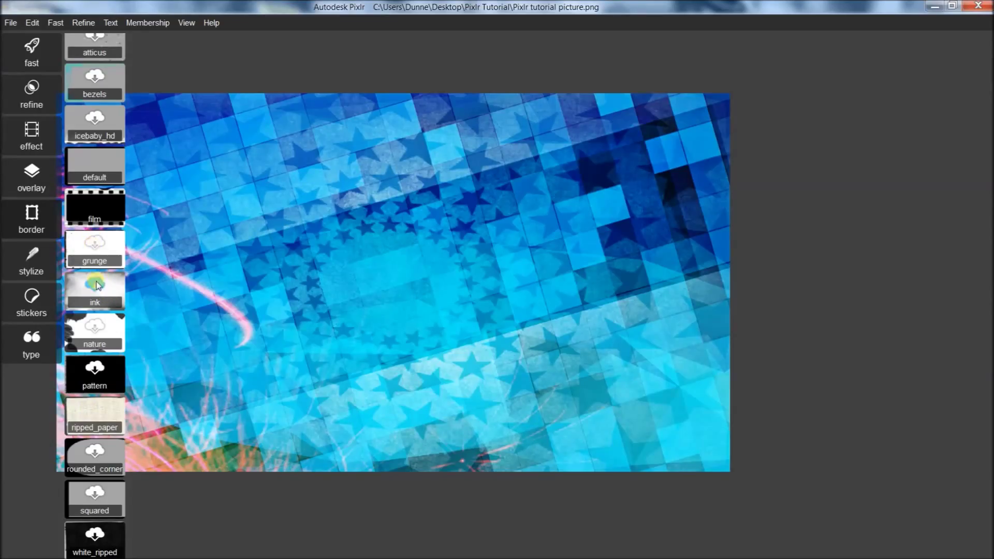
- Try the blackone, blackten and colornin borders from the ink pack on the image, leaving none applied
scroll(104, 307, up, 1)
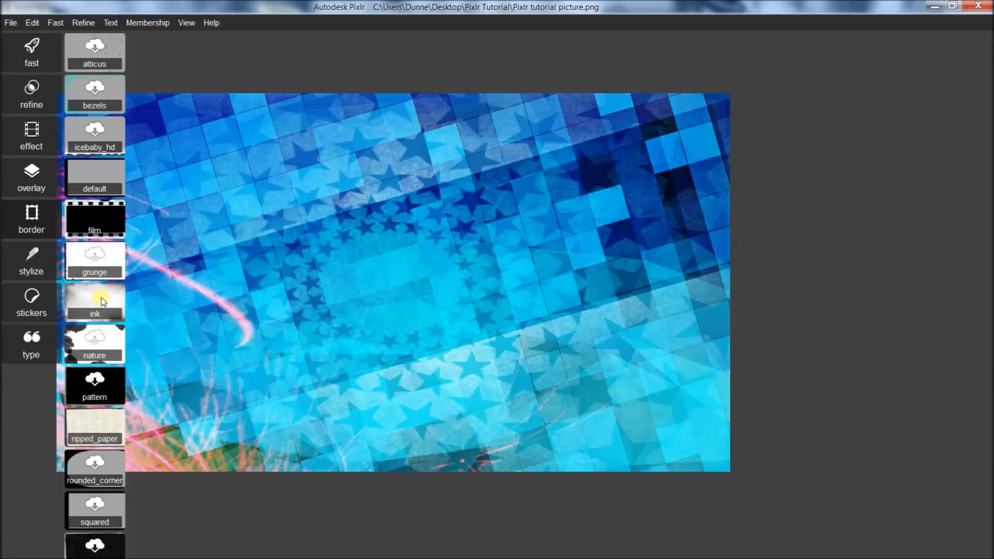
click(103, 294)
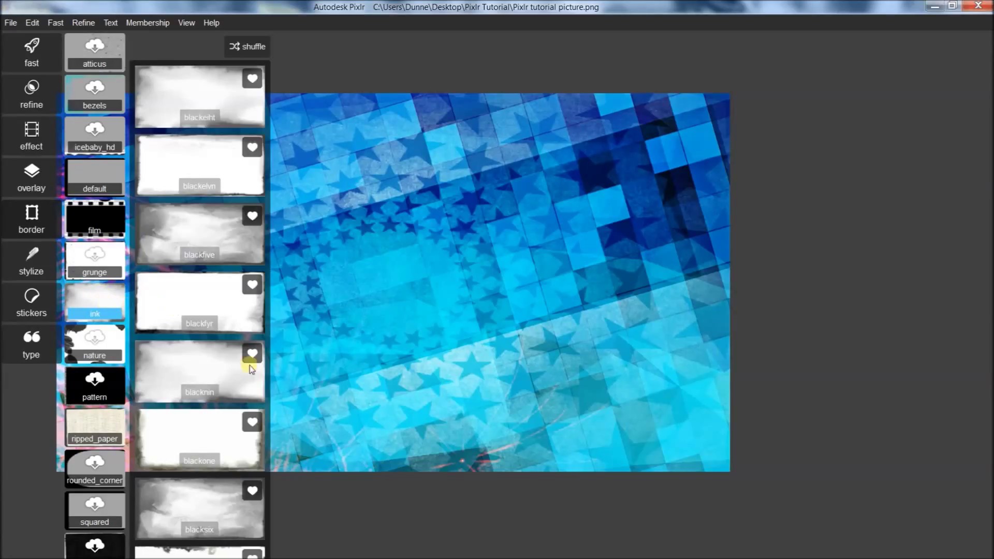
click(218, 452)
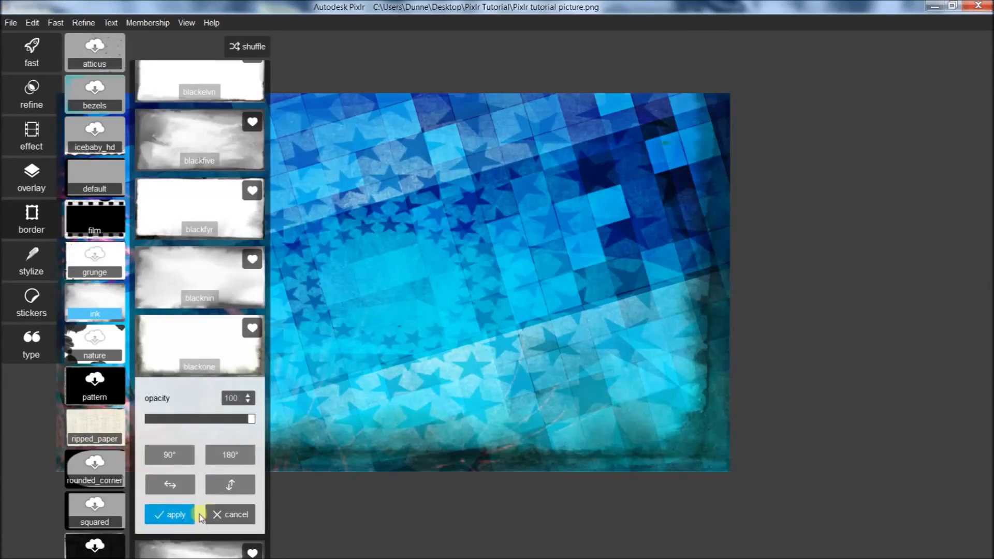
scroll(197, 388, down, 5)
click(200, 463)
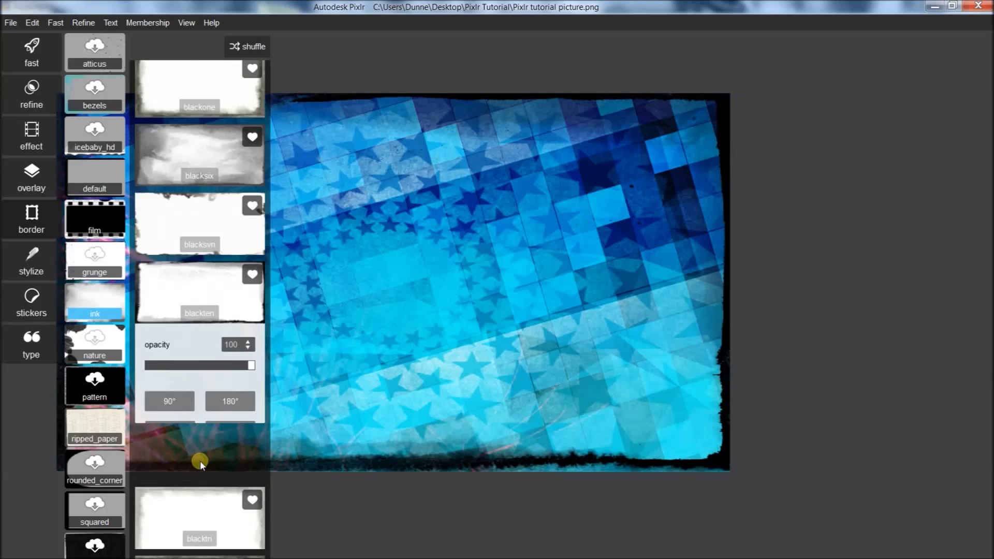
scroll(239, 497, down, 10)
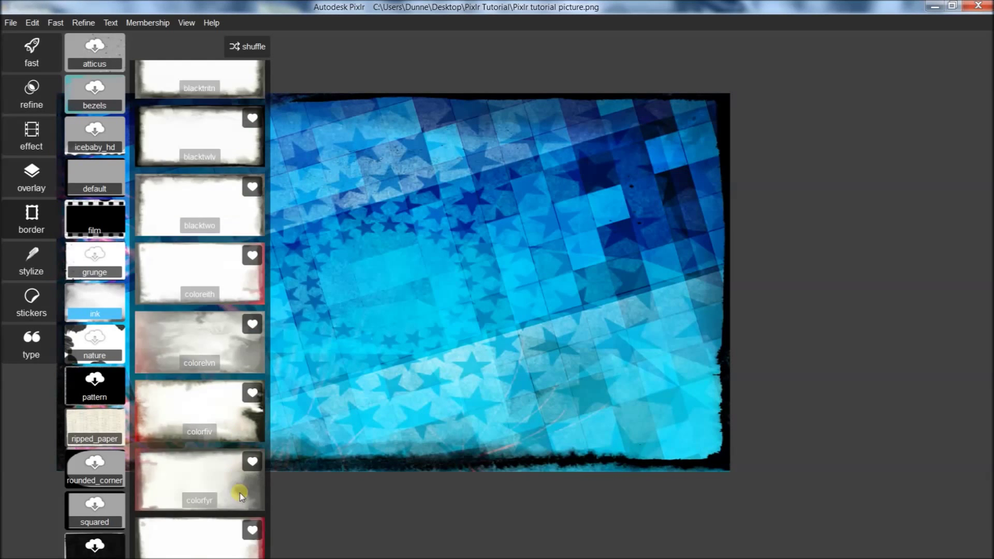
click(217, 445)
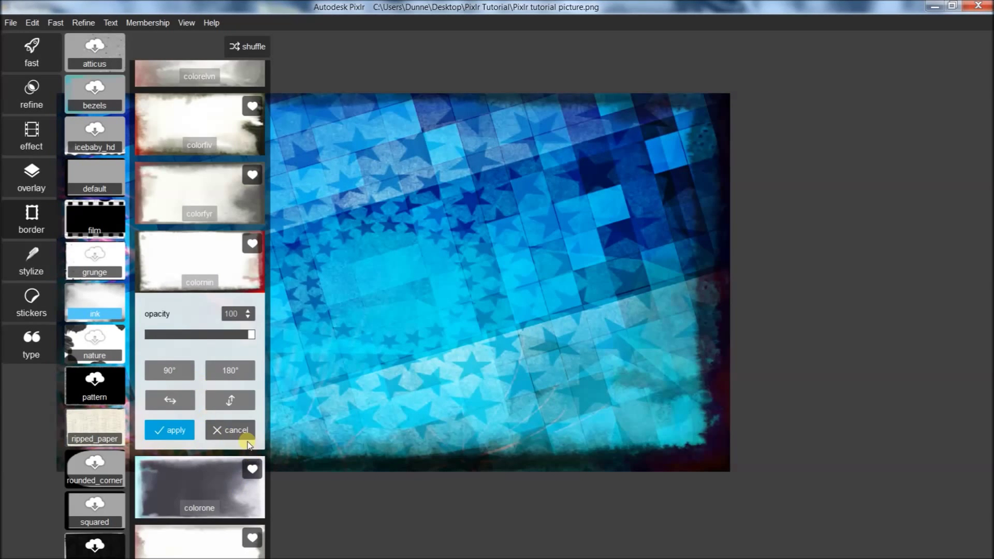
click(247, 437)
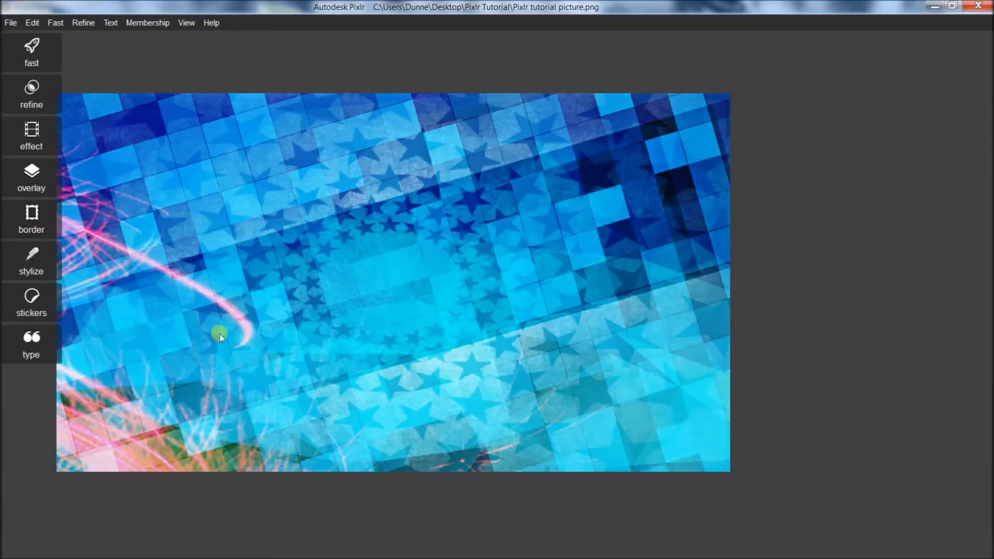
- Try the watercolour, cross, poster, halftone and sketch stylize filters on the image without keeping any
click(46, 260)
scroll(135, 222, down, 5)
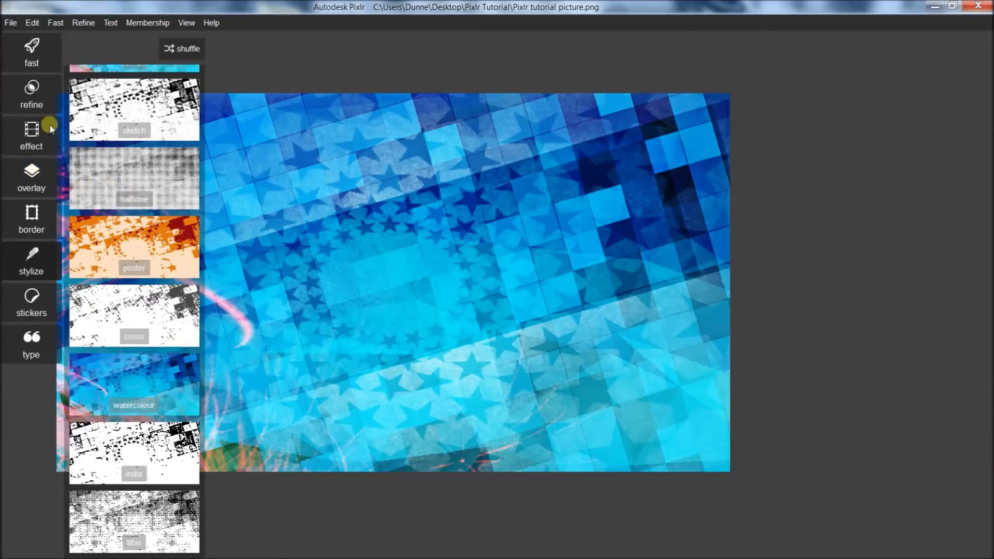
click(138, 390)
click(145, 299)
click(145, 245)
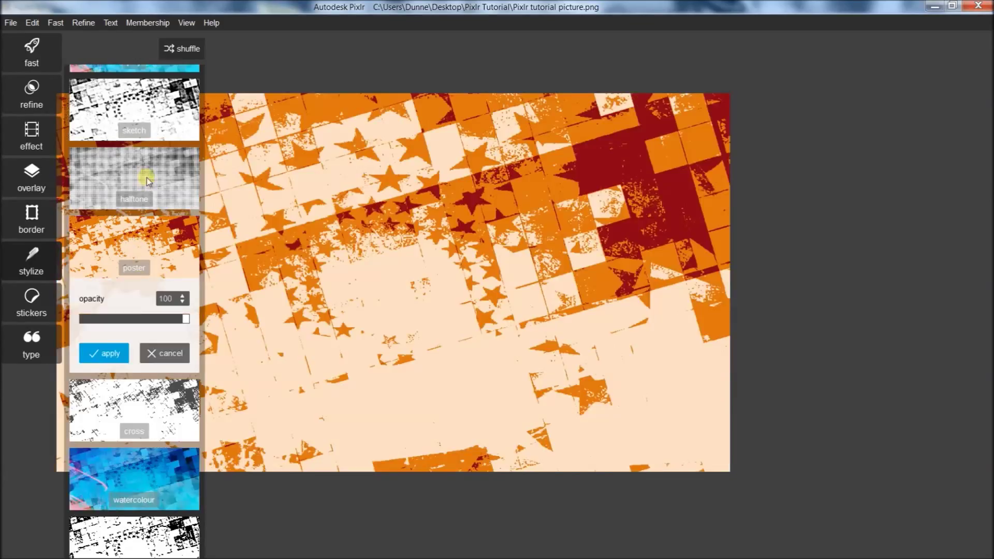
click(147, 178)
click(145, 129)
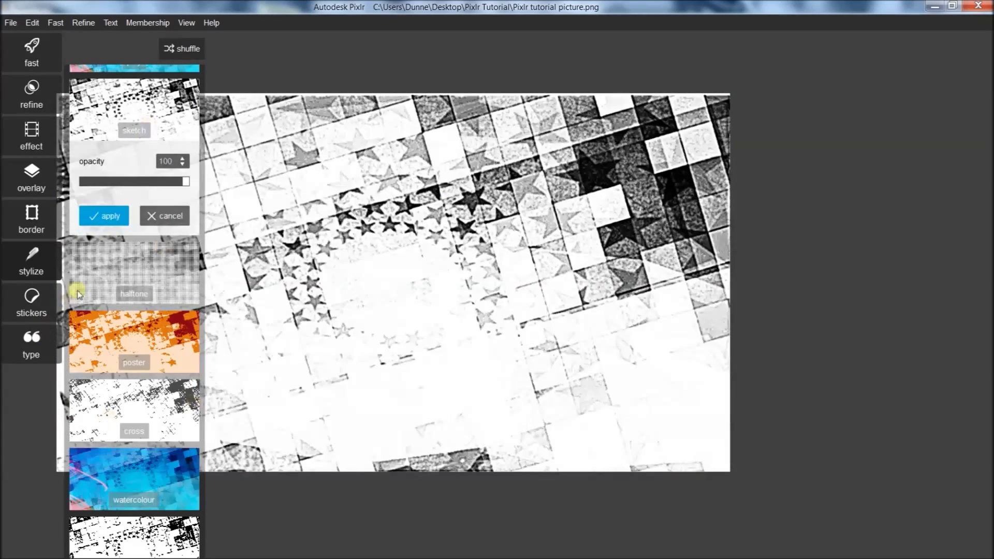
click(95, 259)
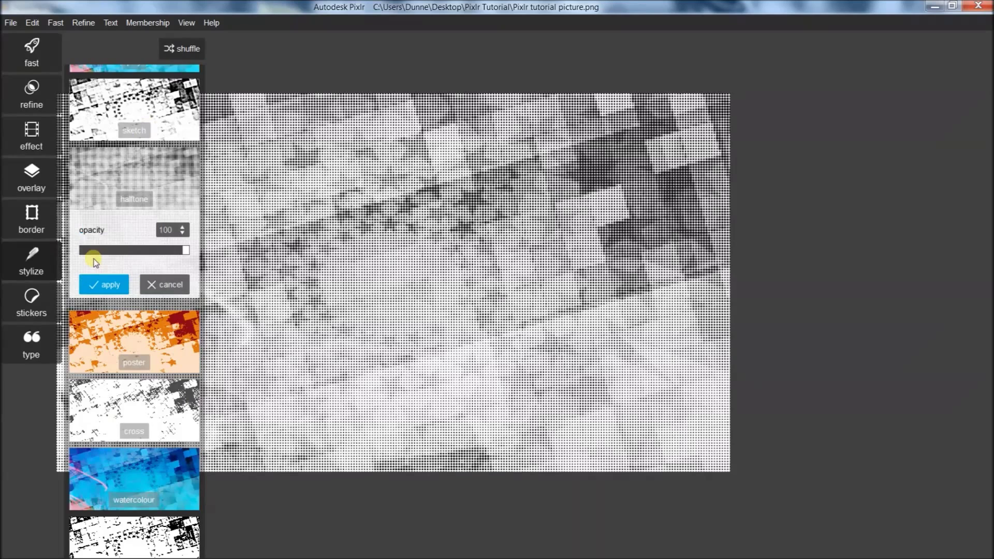
click(158, 284)
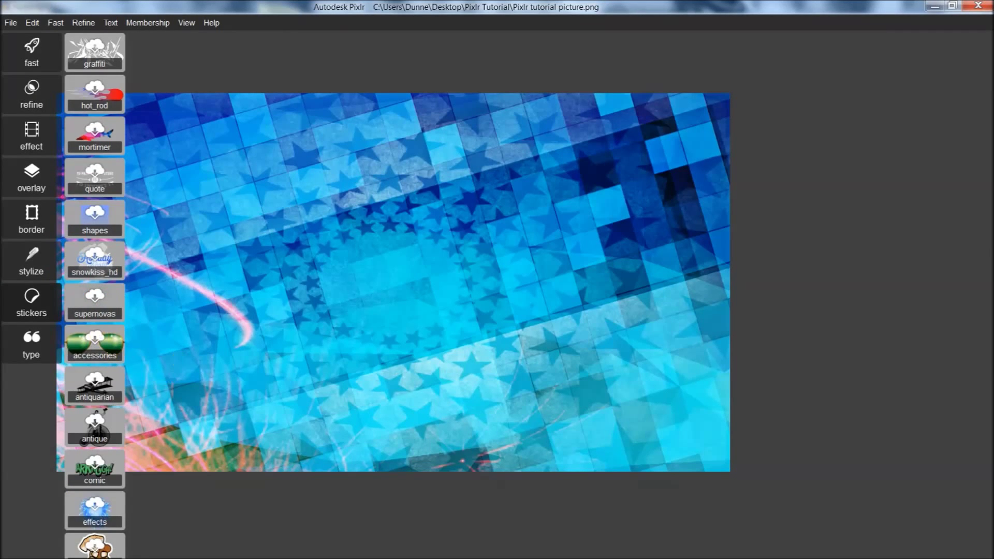
- Look through the sticker packs and try the 1love sticker from the pride2015 pack, discarding it
scroll(89, 384, down, 3)
scroll(89, 387, down, 6)
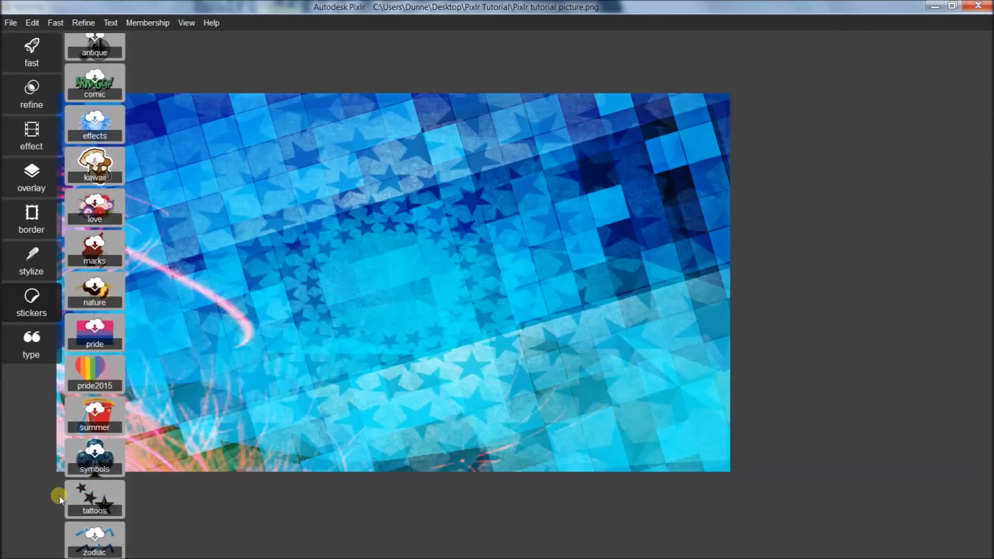
click(108, 372)
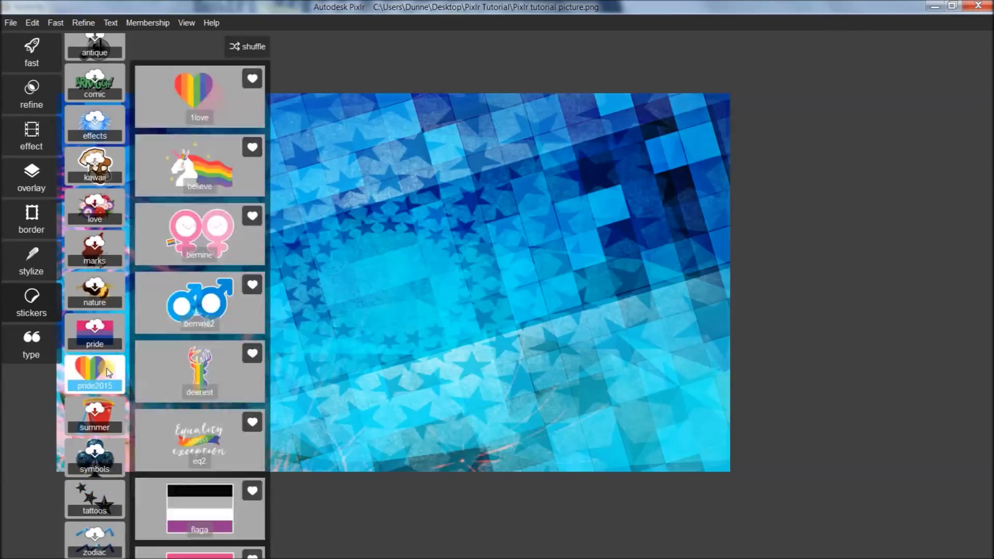
click(220, 101)
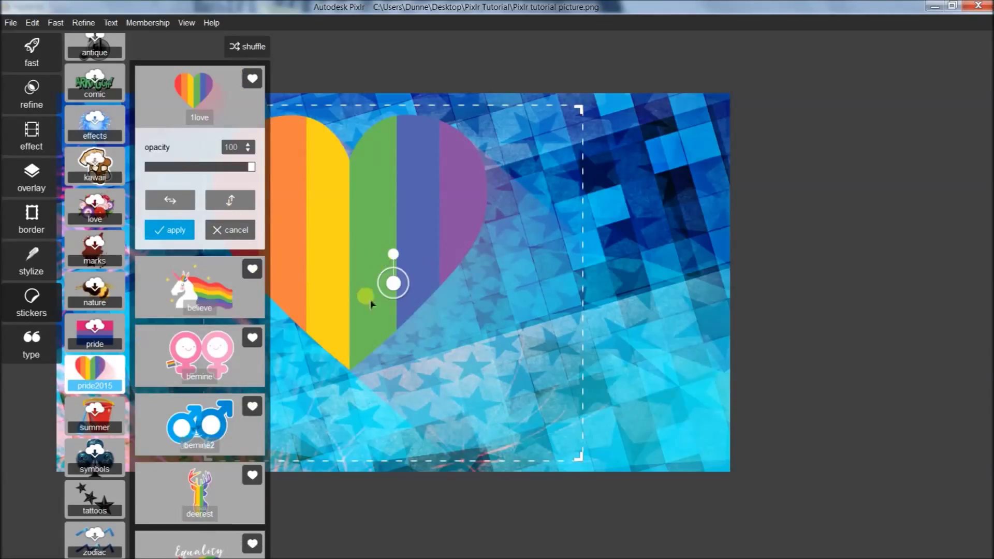
scroll(259, 200, down, 1)
click(231, 197)
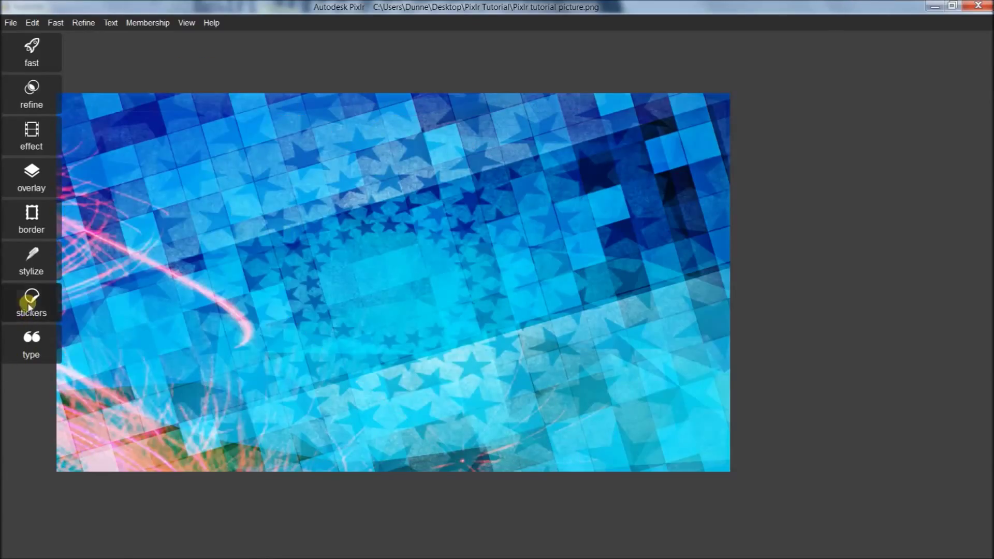
- Try the aztectiger sticker from the tattoos pack on the image and discard it
click(28, 306)
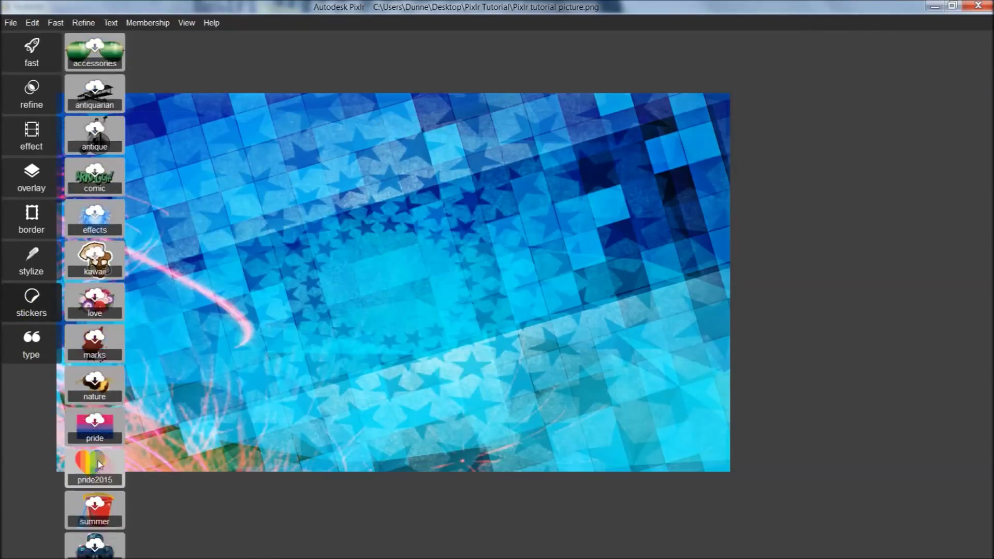
scroll(99, 465, down, 3)
click(95, 499)
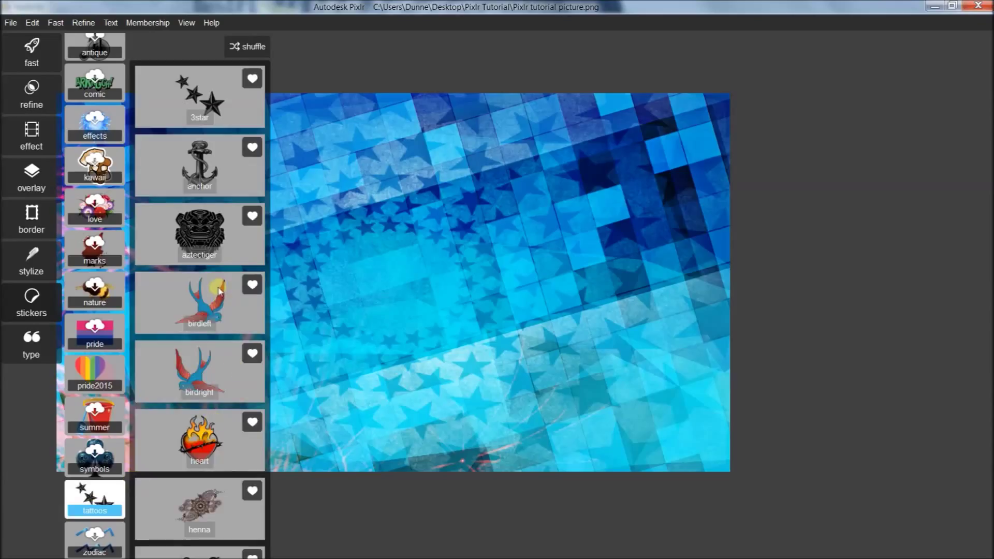
click(204, 245)
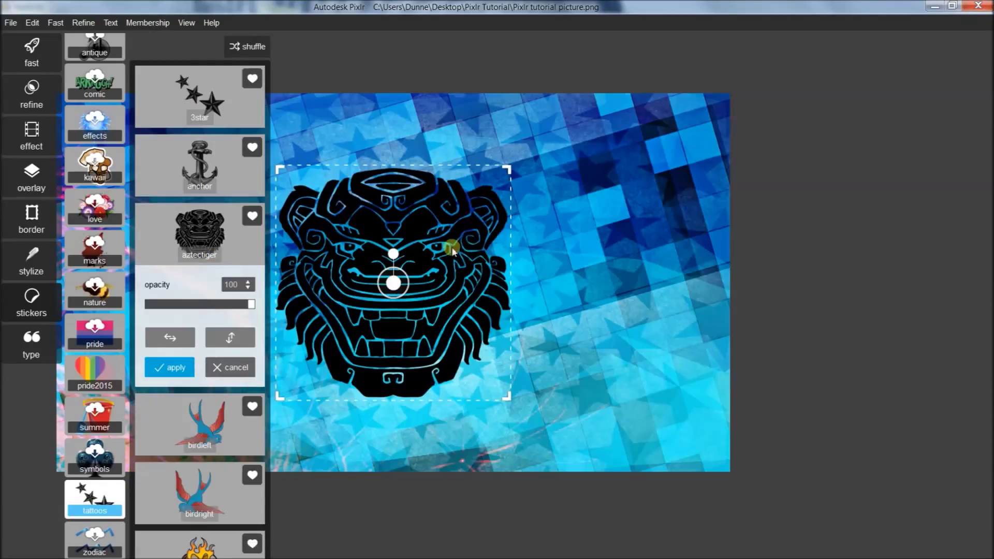
click(236, 368)
- Add a text object to the image and set its font to Bazaronite
click(30, 337)
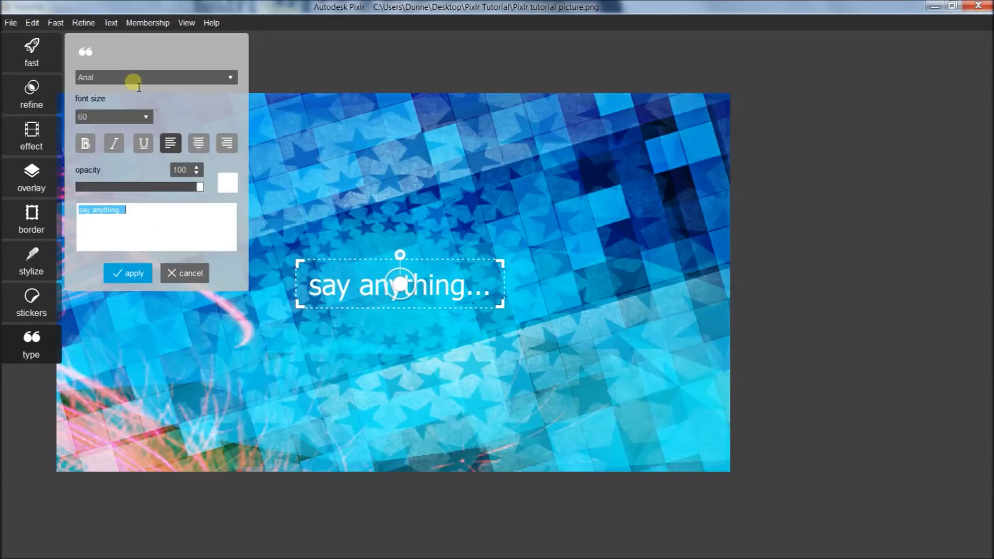
click(235, 81)
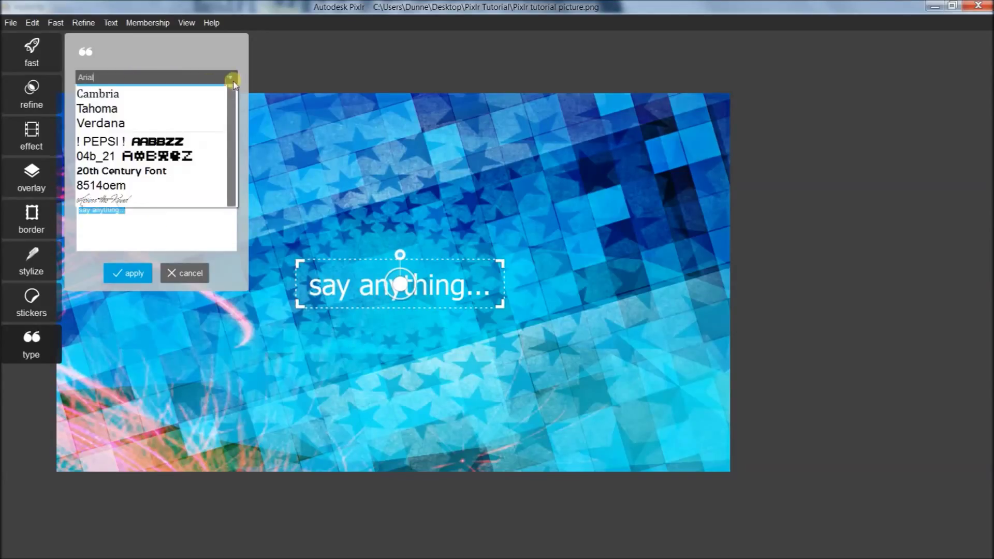
scroll(181, 144, down, 1)
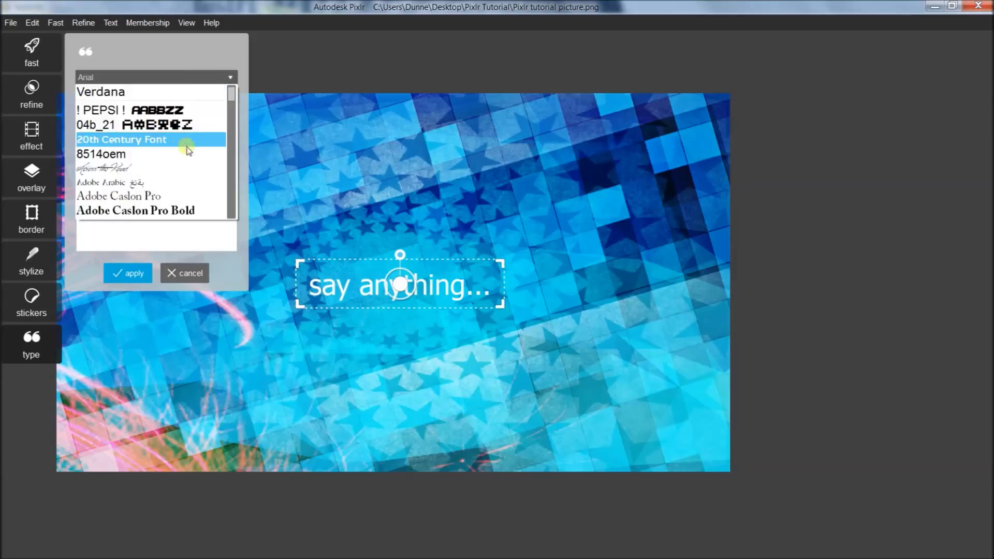
scroll(182, 144, down, 6)
scroll(196, 139, down, 3)
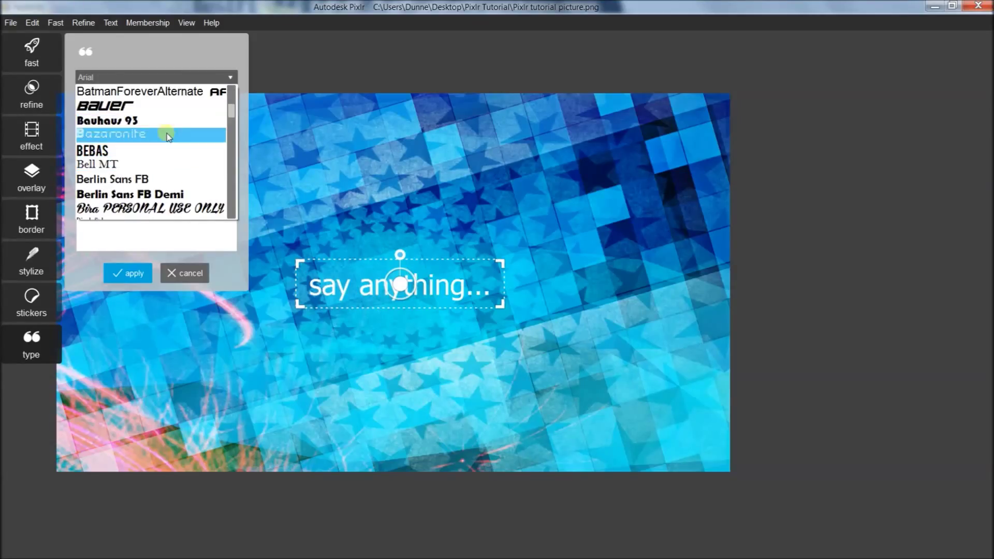
click(171, 134)
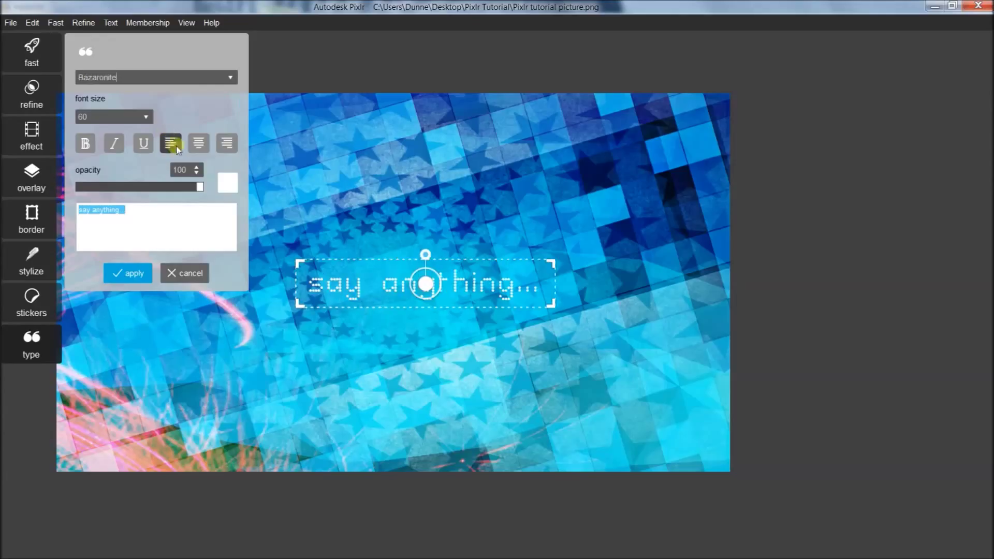
- Replace the placeholder text with "NucularNun"
click(145, 210)
triple_click(133, 209)
text(N)
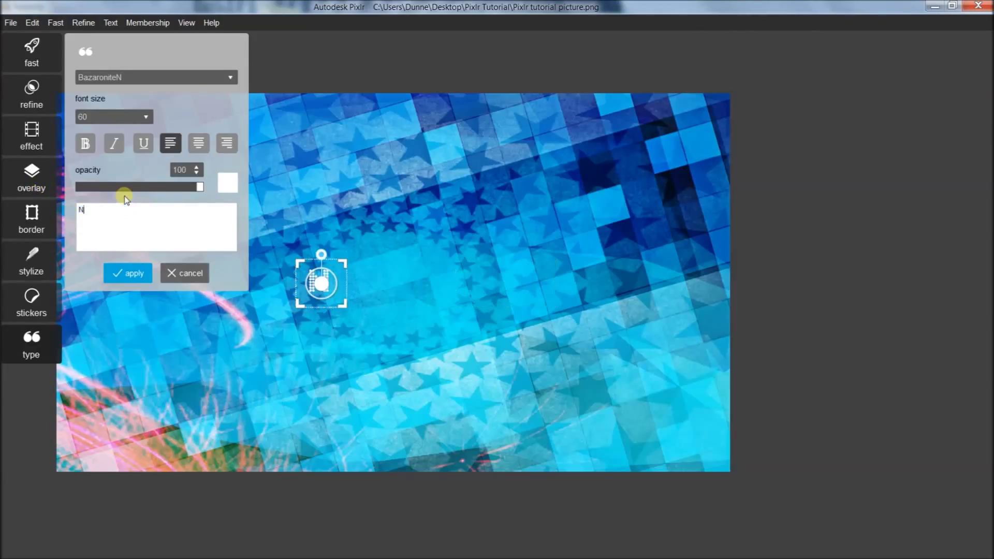
text(ucularNun)
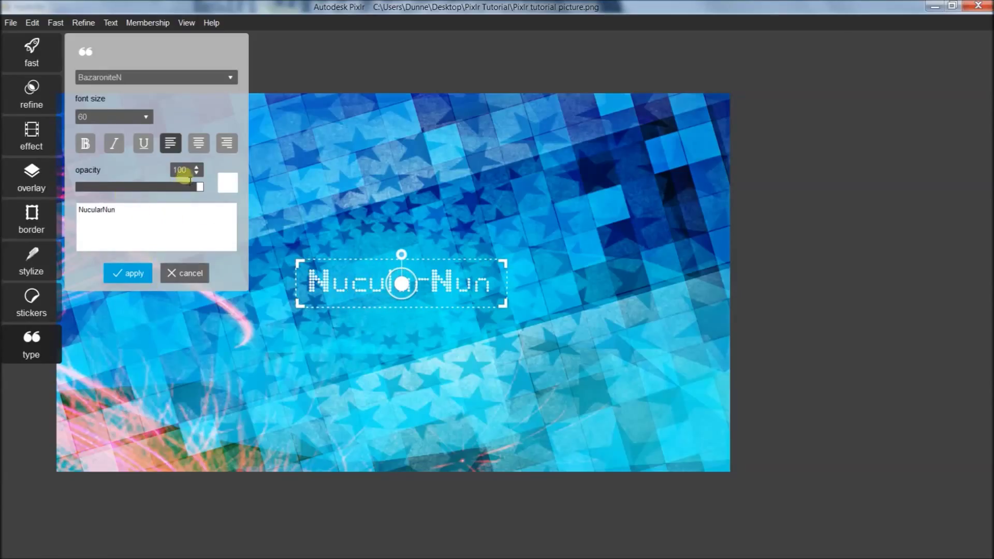
- Try bold on the NucularNun text and change its colour to black
click(85, 144)
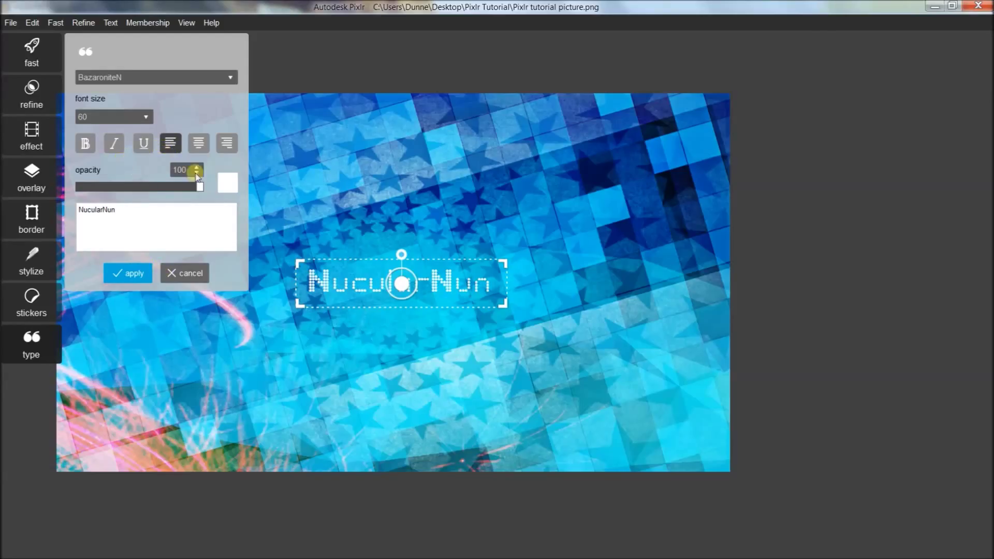
click(226, 182)
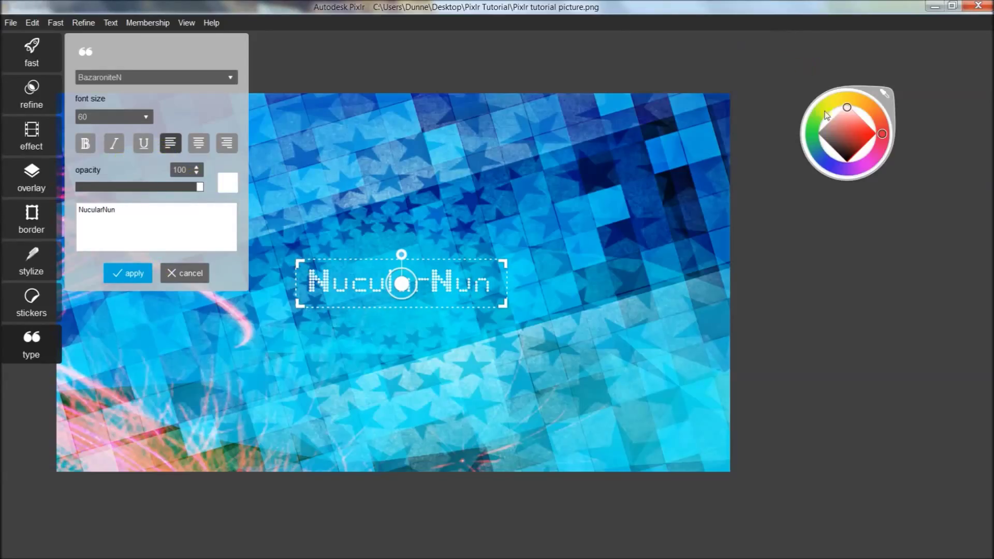
drag(840, 123, 847, 159)
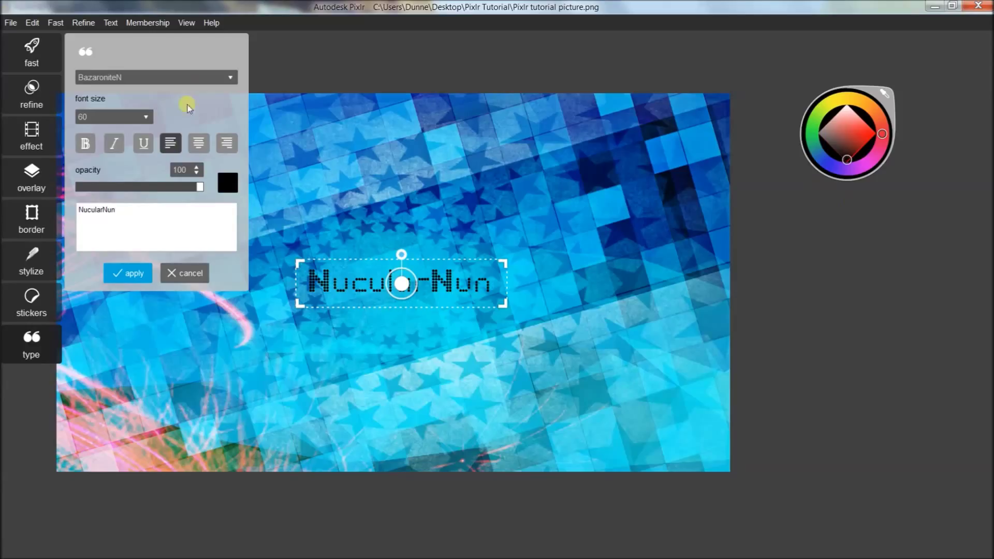
- Try another font size and a resized box for the text, and discard the text object
click(146, 115)
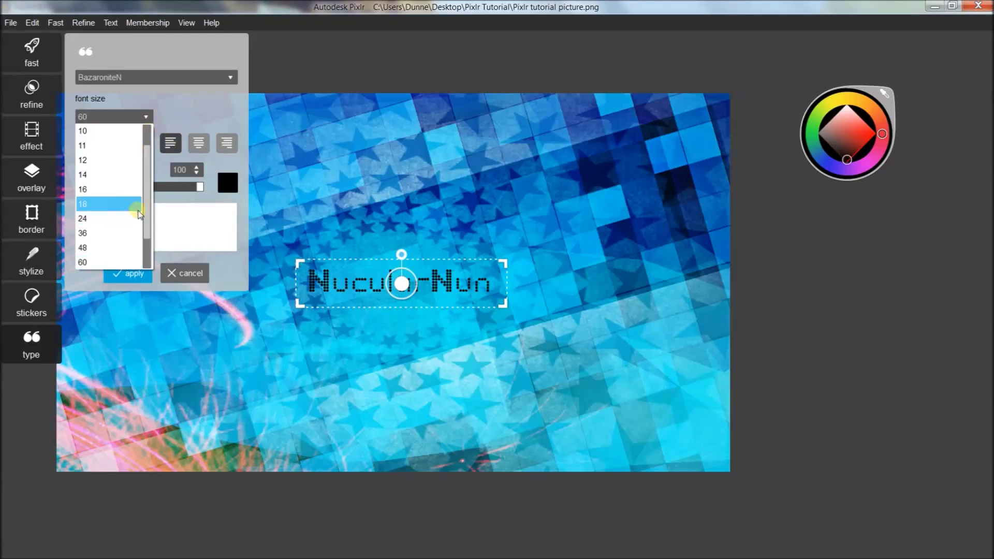
scroll(148, 226, down, 2)
click(119, 261)
drag(505, 306, 406, 305)
click(187, 273)
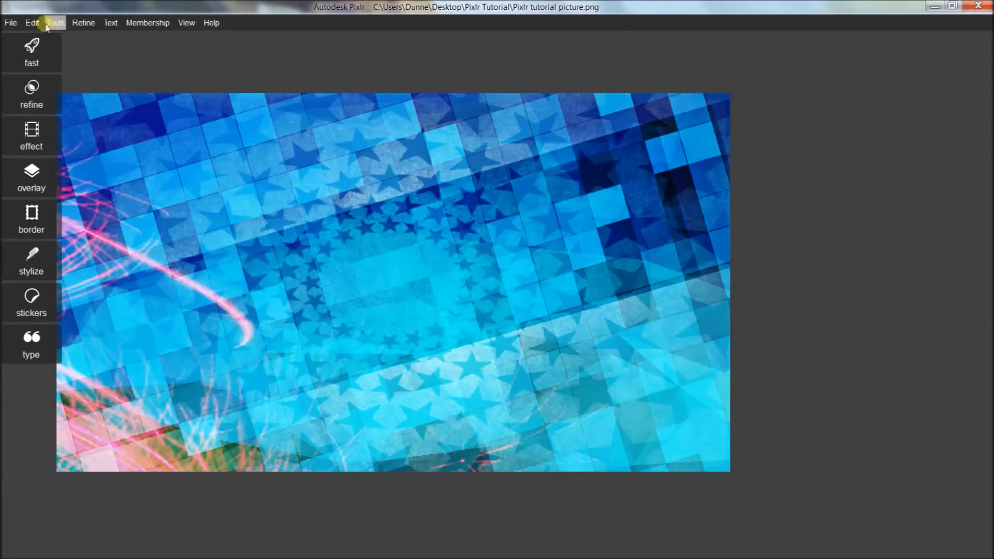
click(10, 23)
mouse_move(56, 23)
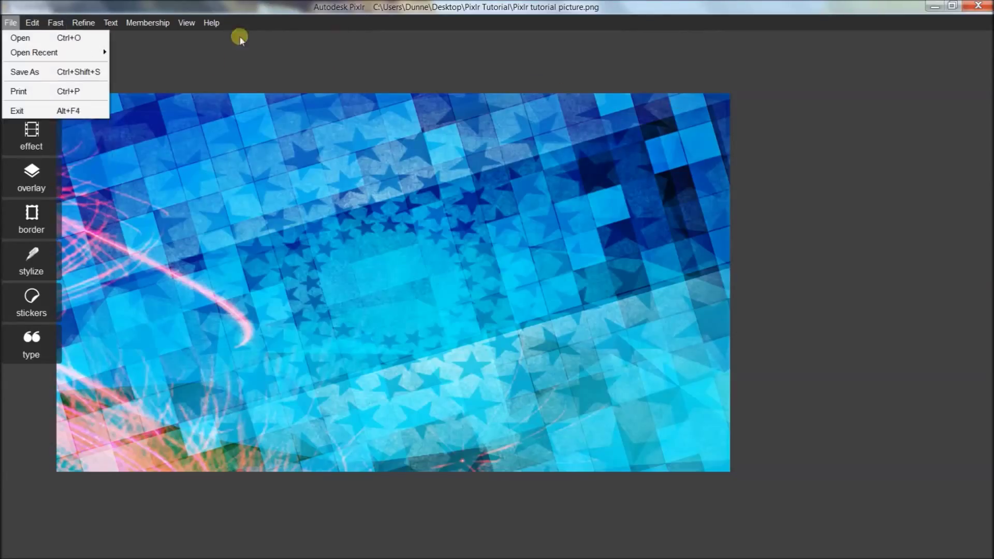
mouse_move(9, 23)
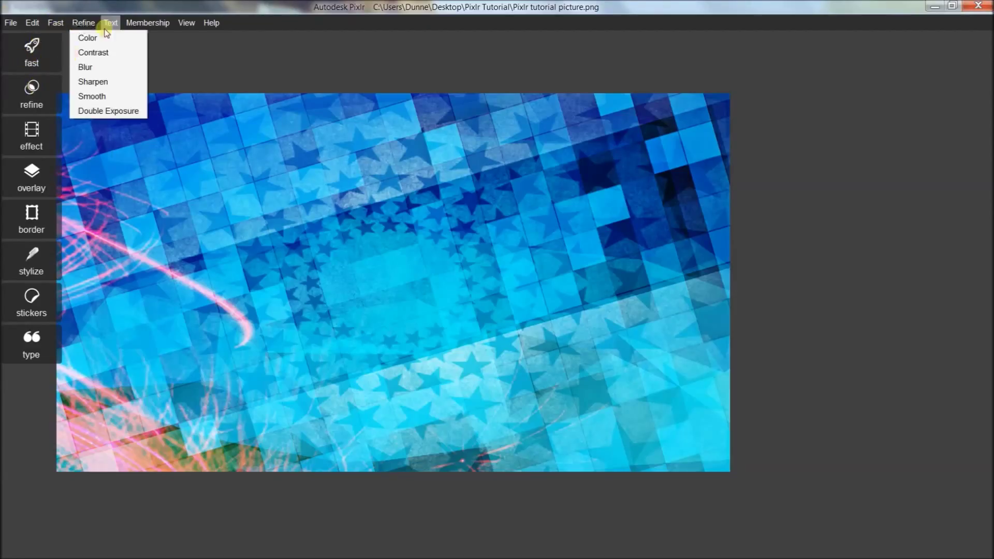
mouse_move(107, 31)
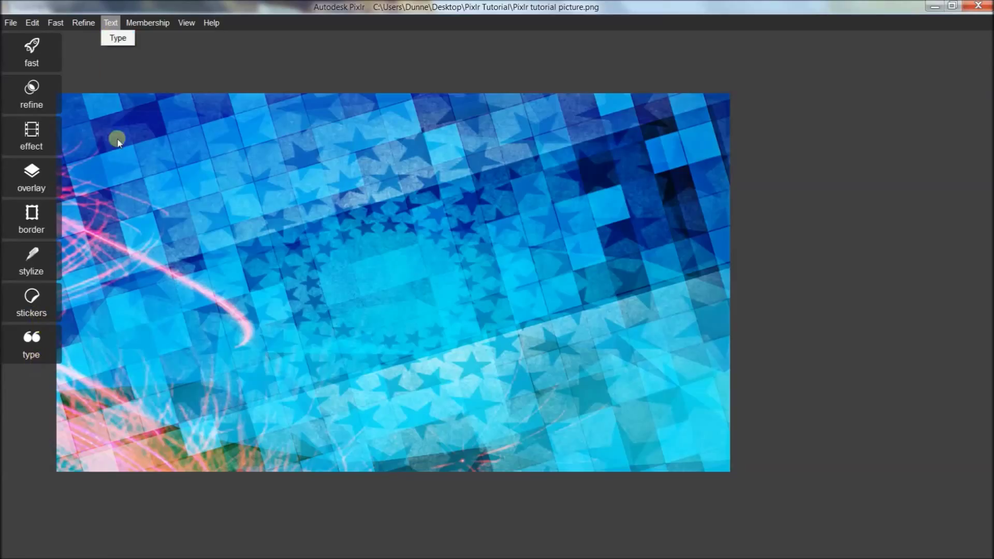
mouse_move(148, 25)
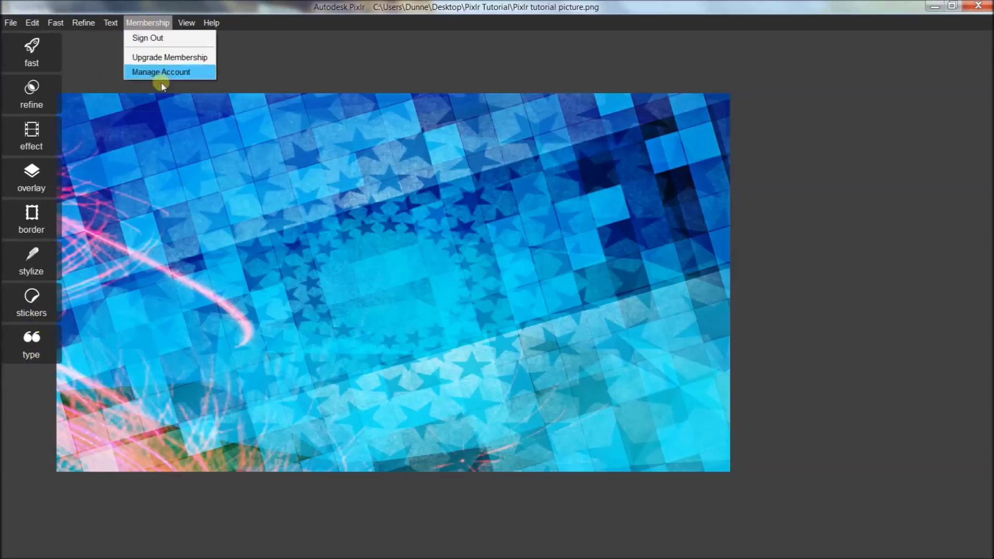
mouse_move(192, 24)
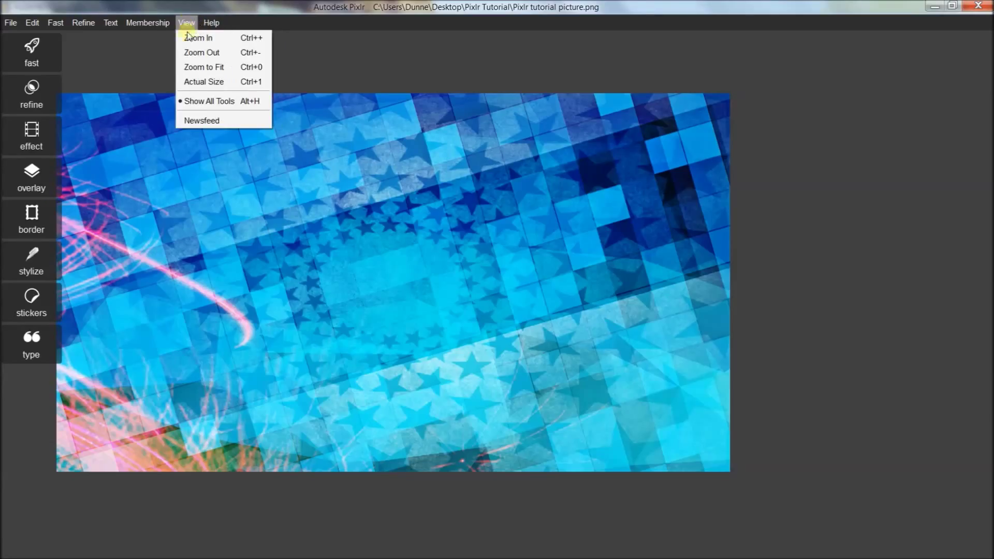
- Zoom the image to fit the window, and switch it to actual size
click(204, 67)
click(187, 23)
click(223, 77)
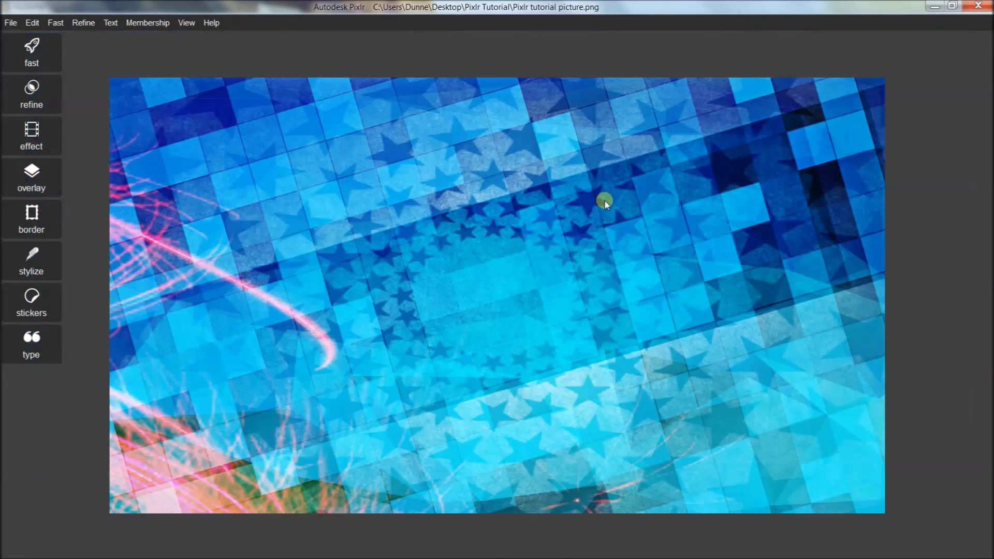
- Save the edited image as the PNG file "Pixlr tutorial picture. Finished" in the Pixlr Tutorial folder on the Desktop
click(181, 24)
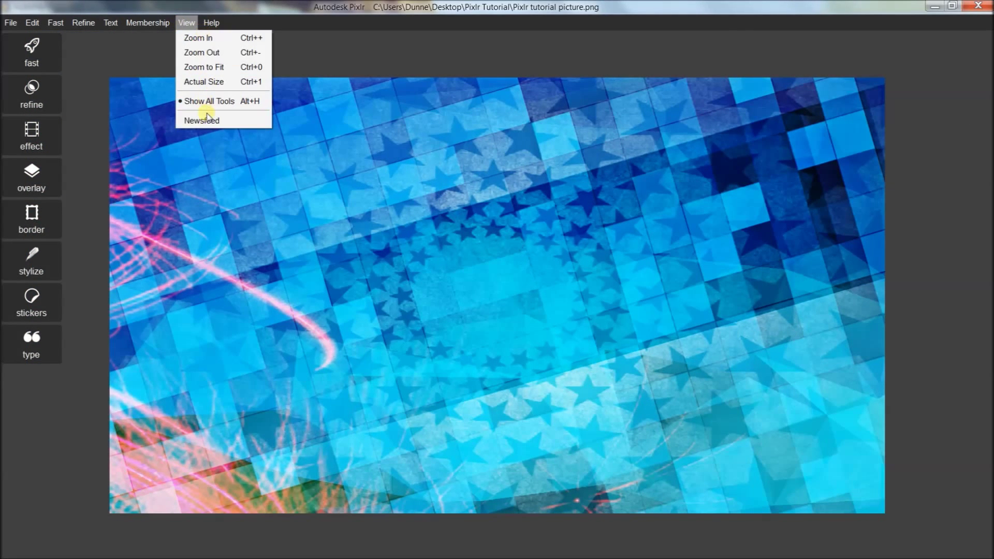
mouse_move(211, 27)
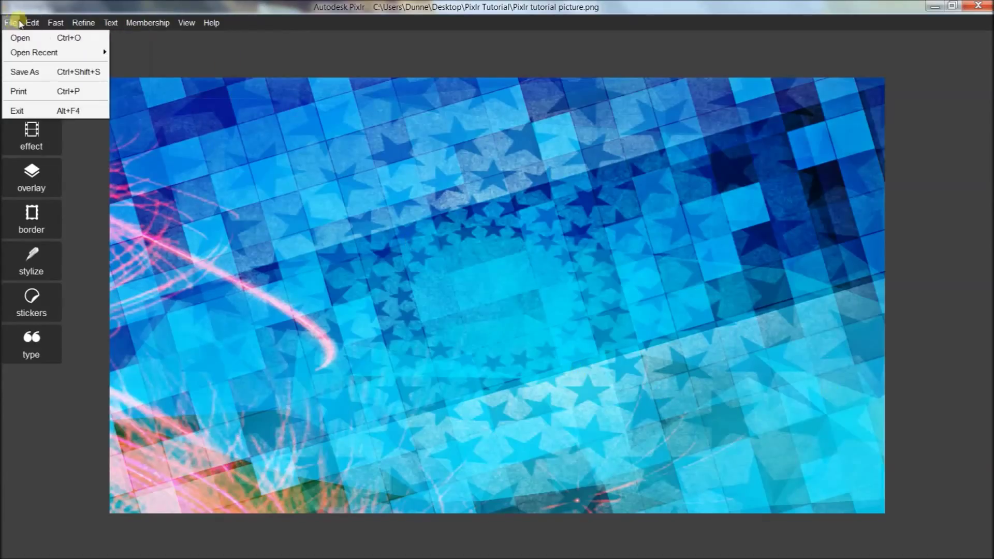
click(30, 73)
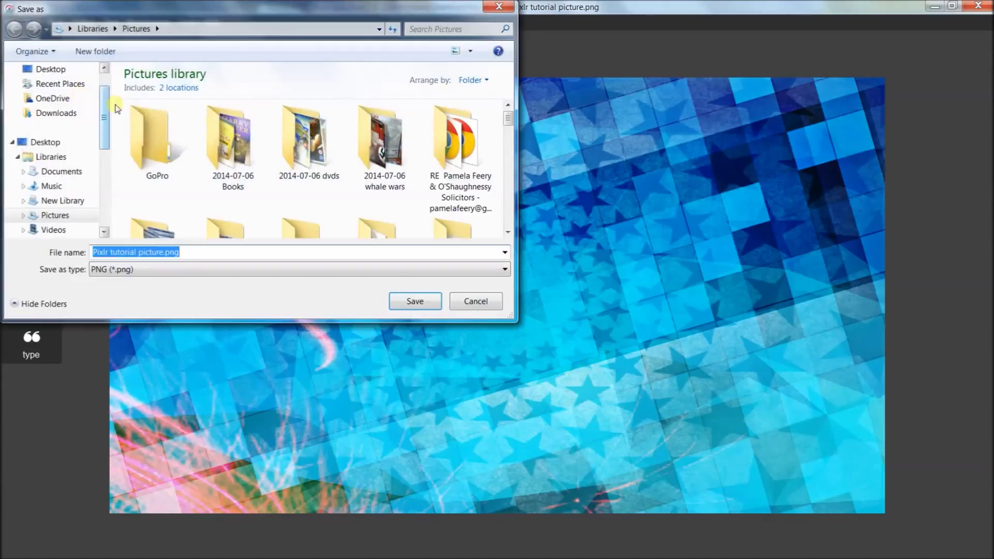
click(45, 142)
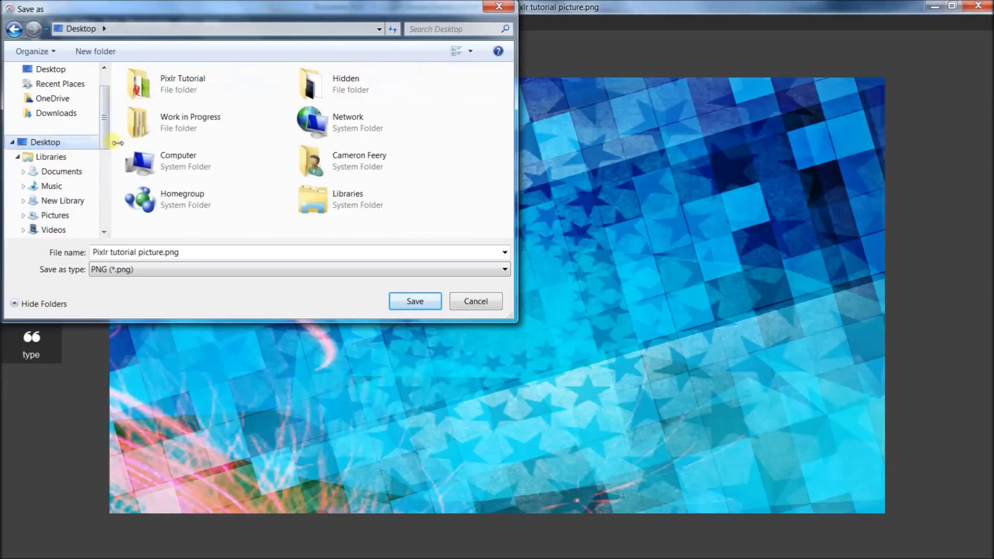
double_click(197, 85)
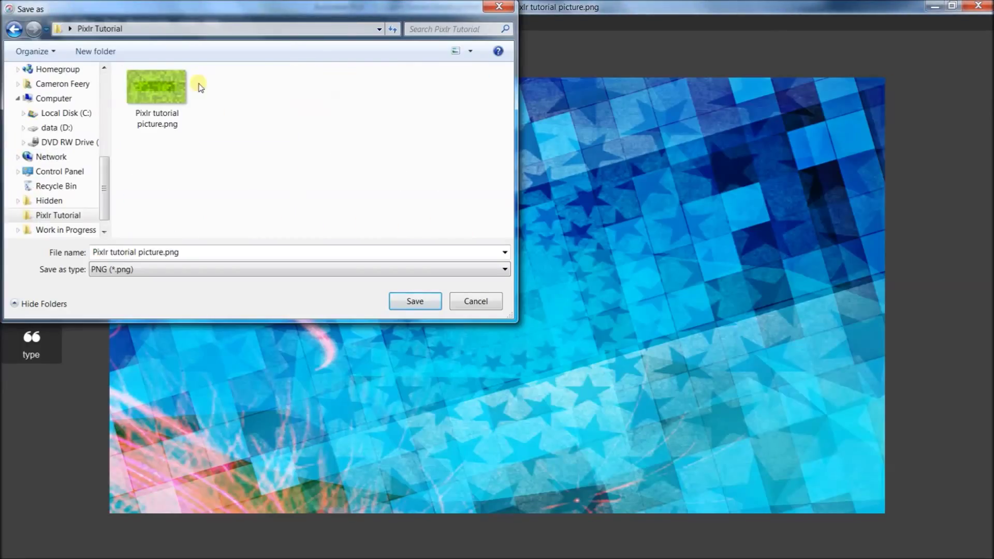
click(221, 255)
drag(200, 253, 167, 254)
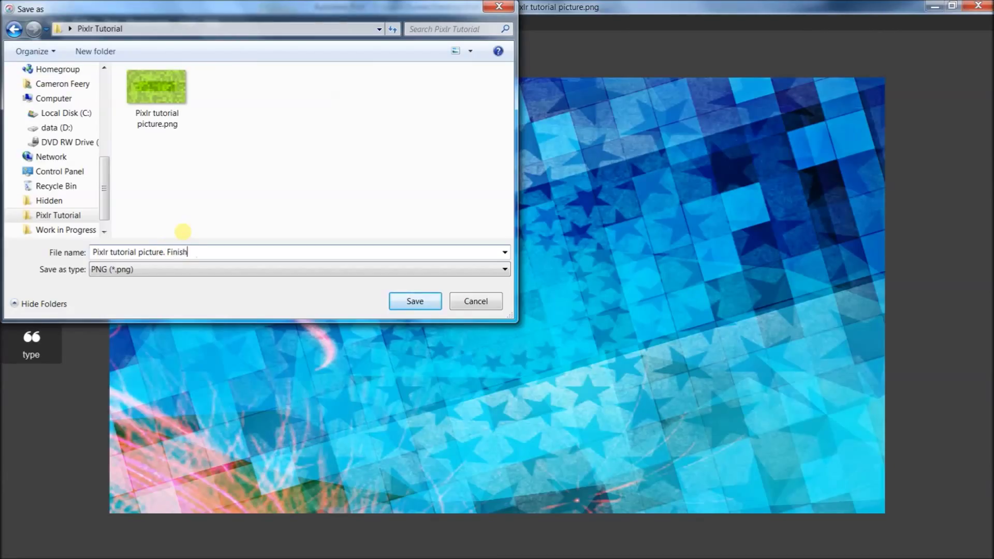
click(415, 301)
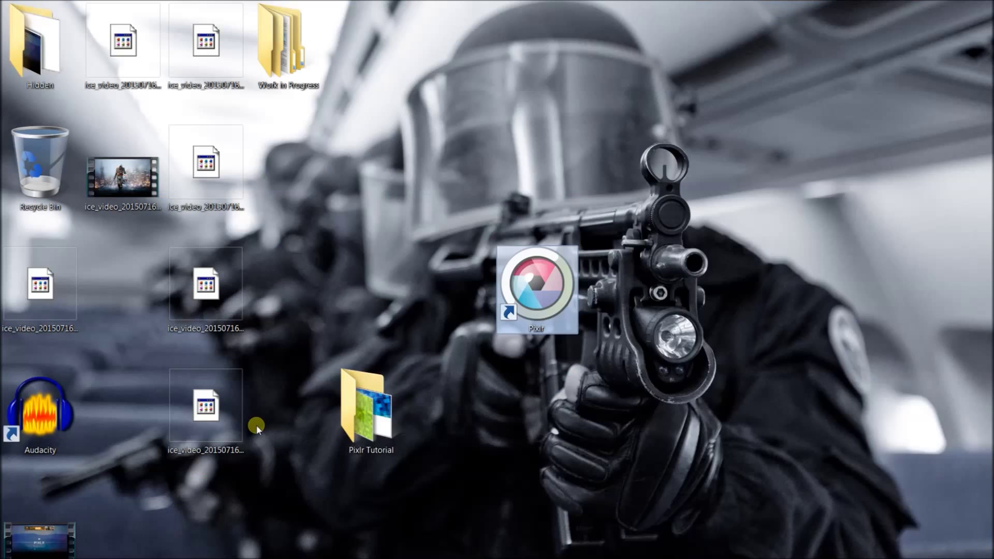
- On the Windows desktop, move the Pixlr Tutorial folder to just above the Pixlr shortcut and open it
drag(370, 376, 535, 132)
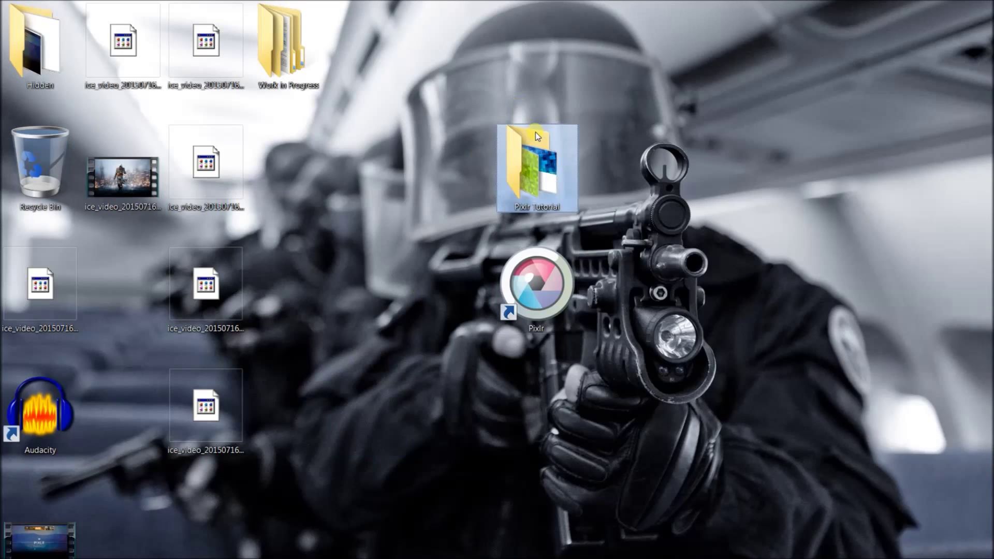
double_click(511, 183)
- Preview Pixlr tutorial picture.png, and view Pixlr tutorial picture. Finished.png in the photo viewer before returning to the folder
click(436, 191)
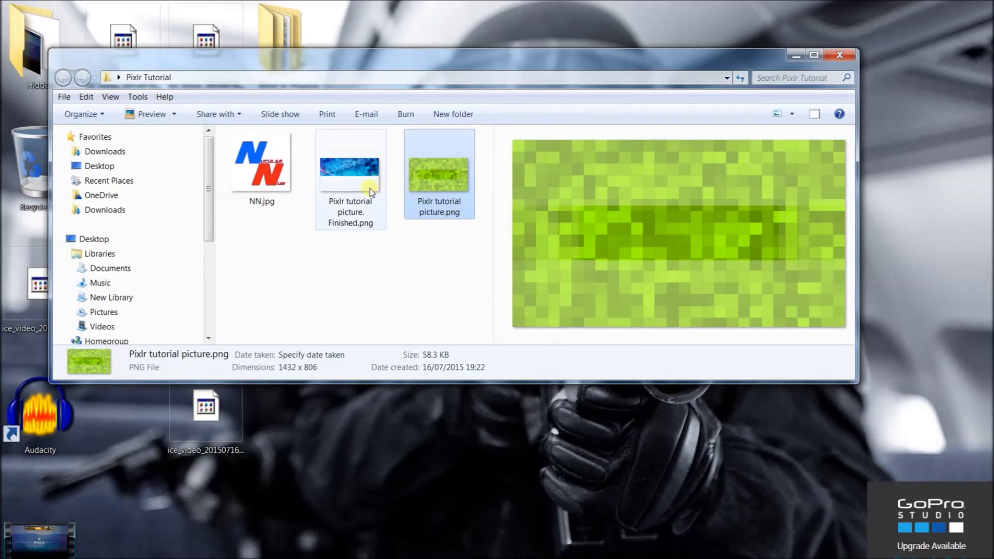
double_click(352, 191)
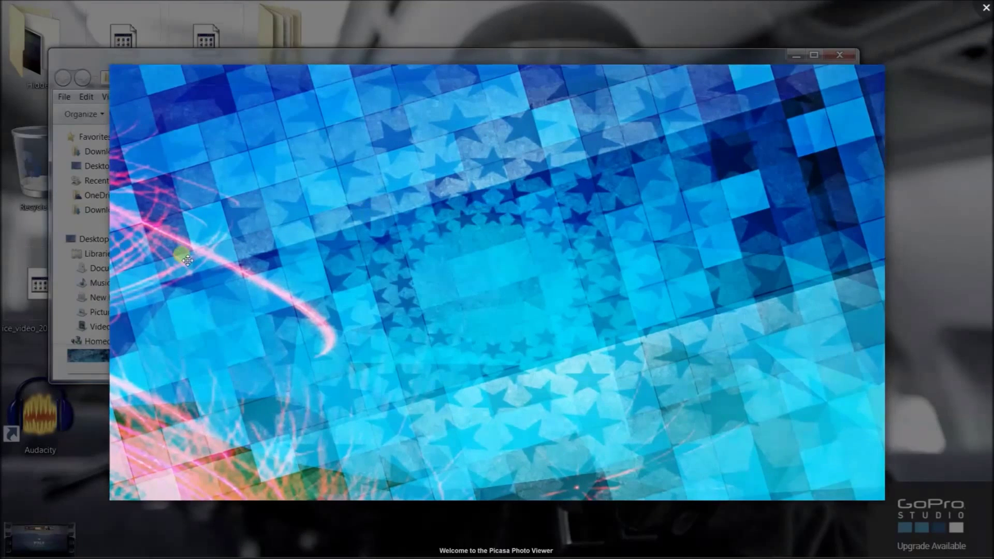
click(918, 222)
click(869, 53)
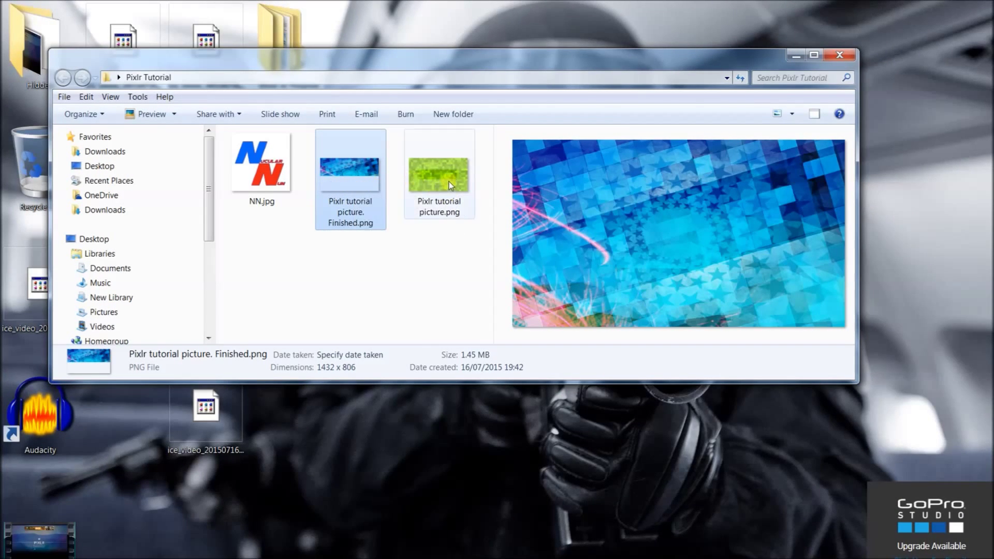
click(378, 238)
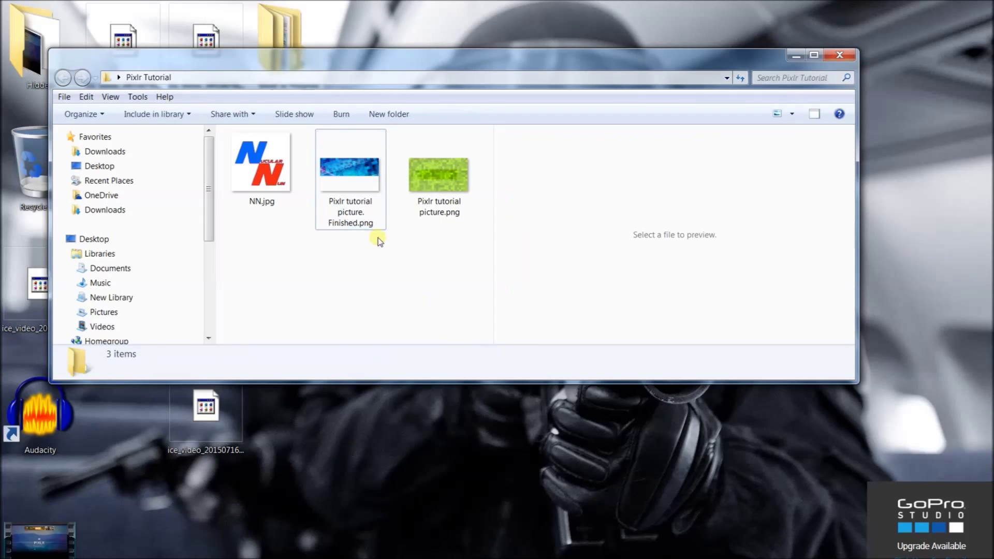
- Compare the folder previews of the original Pixlr tutorial picture.png and the finished version by selecting each in turn
click(449, 207)
key(F2)
click(460, 239)
click(464, 173)
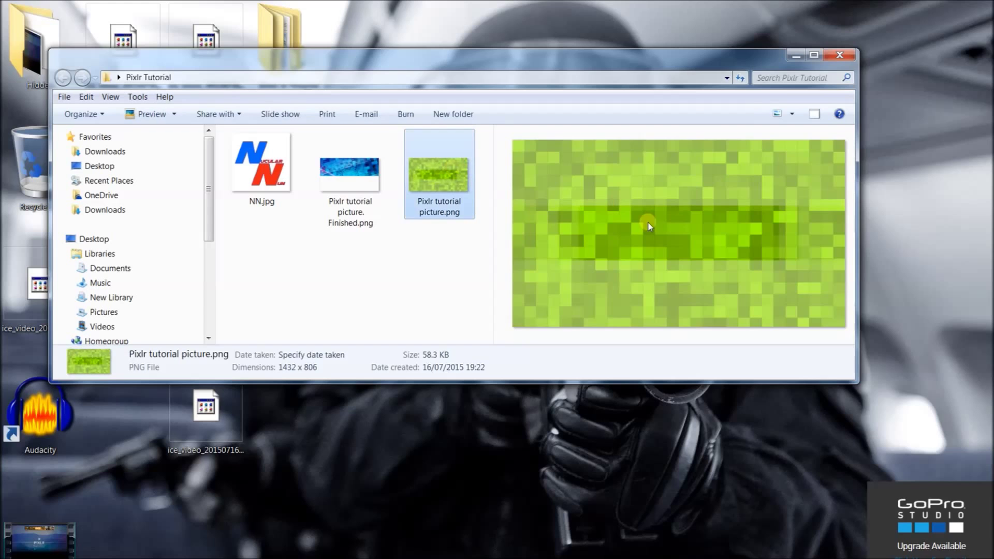
click(356, 165)
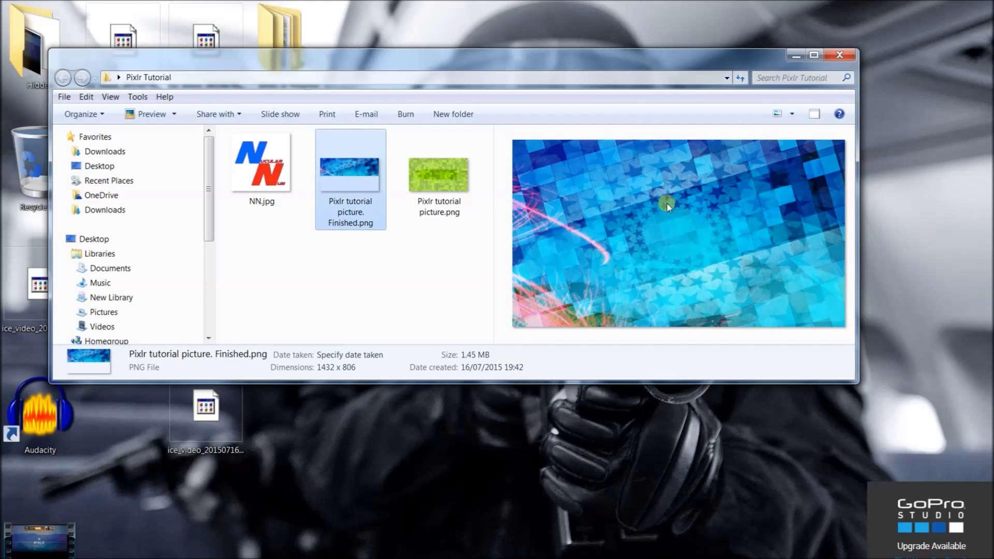
click(448, 202)
click(376, 176)
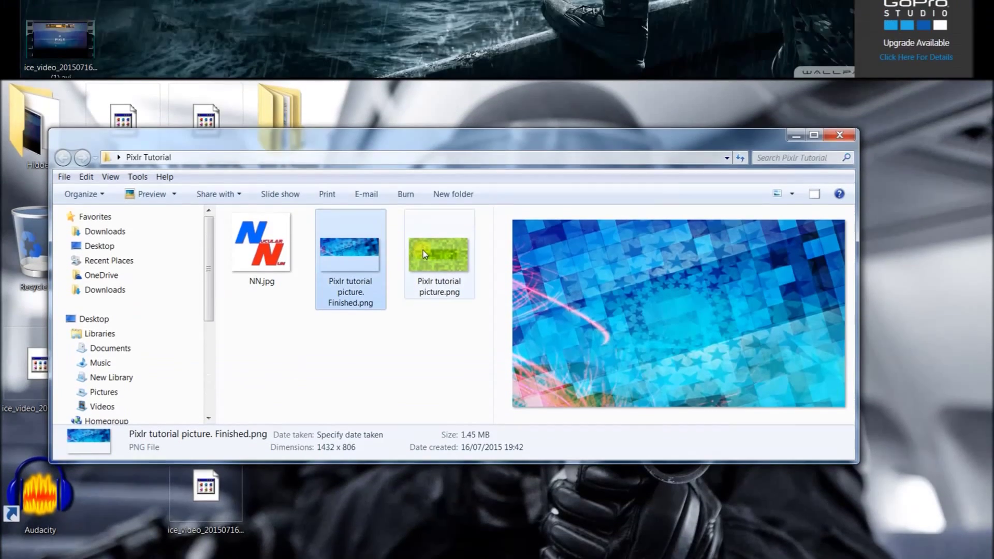